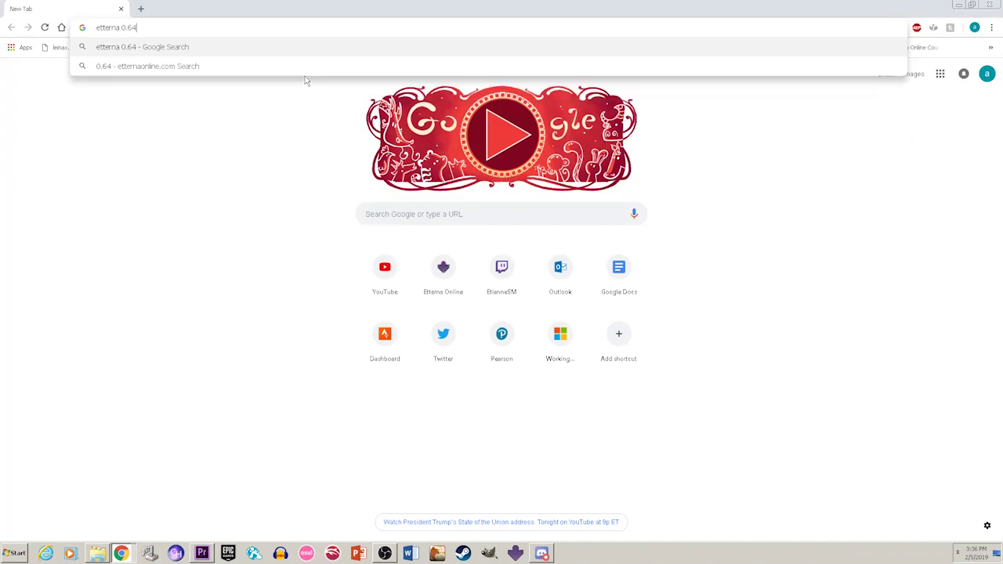
Search for 'etterna 0.64' to reach the Etterna 0.64.0 GitHub releases page.
key("Return")
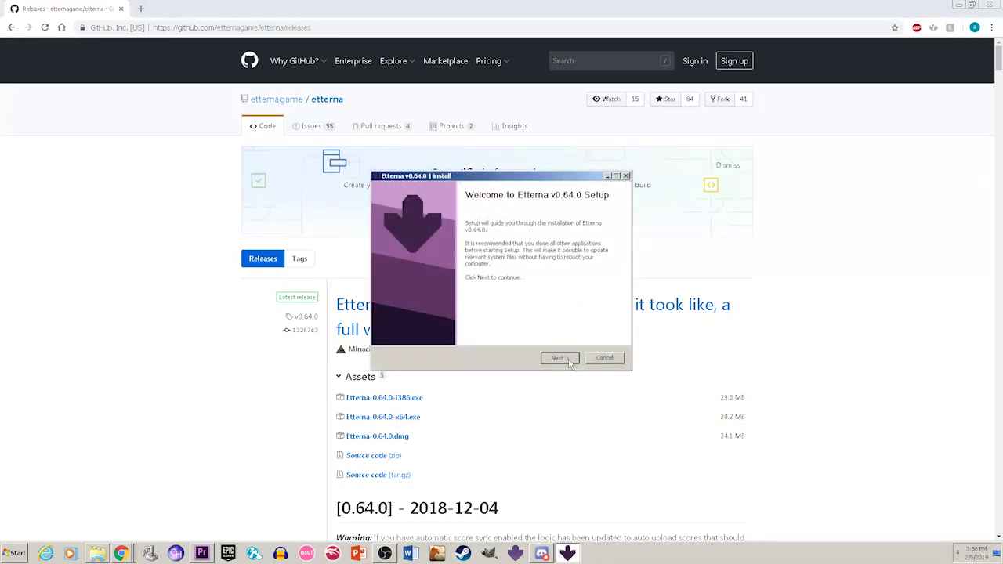
Install Etterna v0.64.0 into the default Games\Etterna folder and launch the game.
left_click(558, 358)
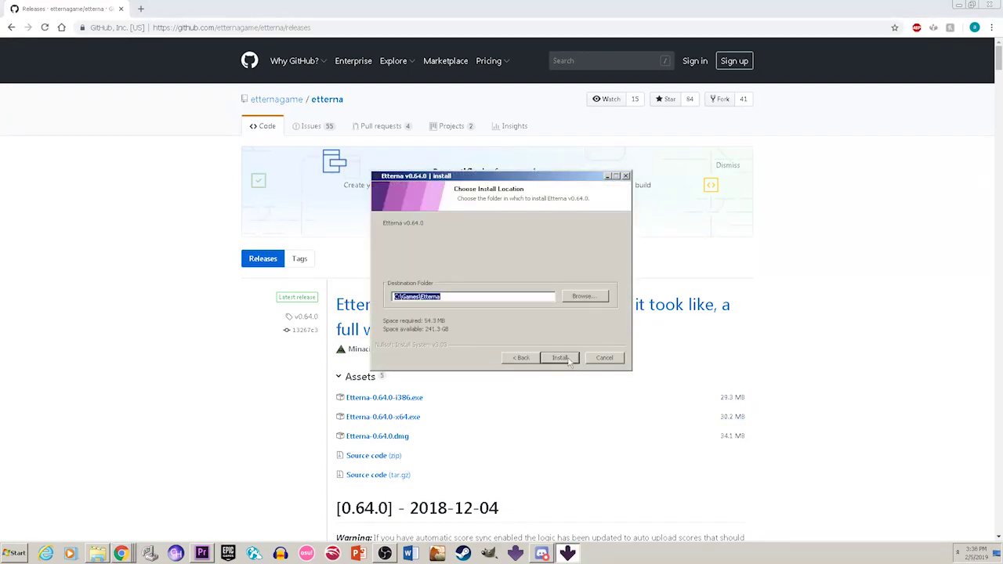
left_click(569, 360)
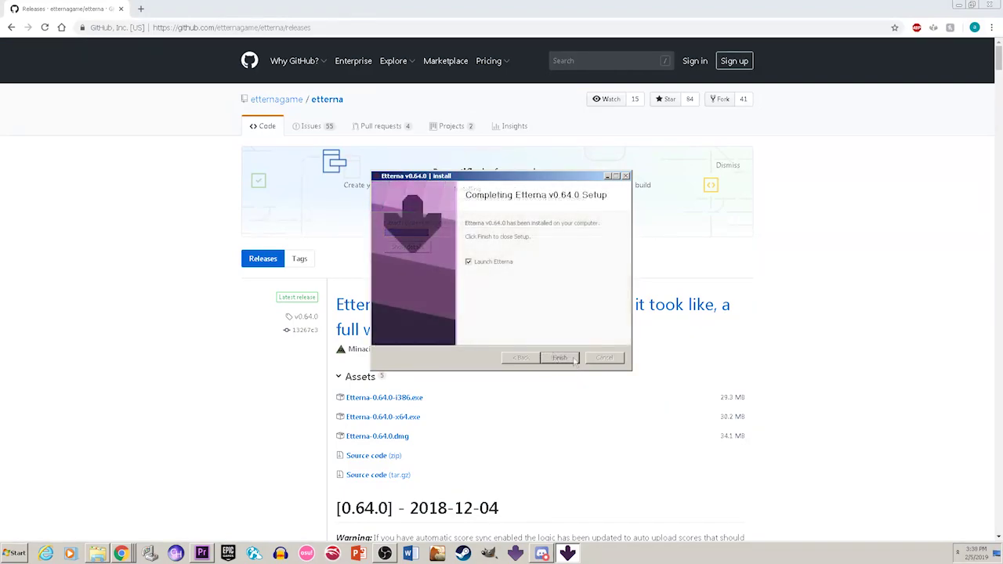
left_click(561, 357)
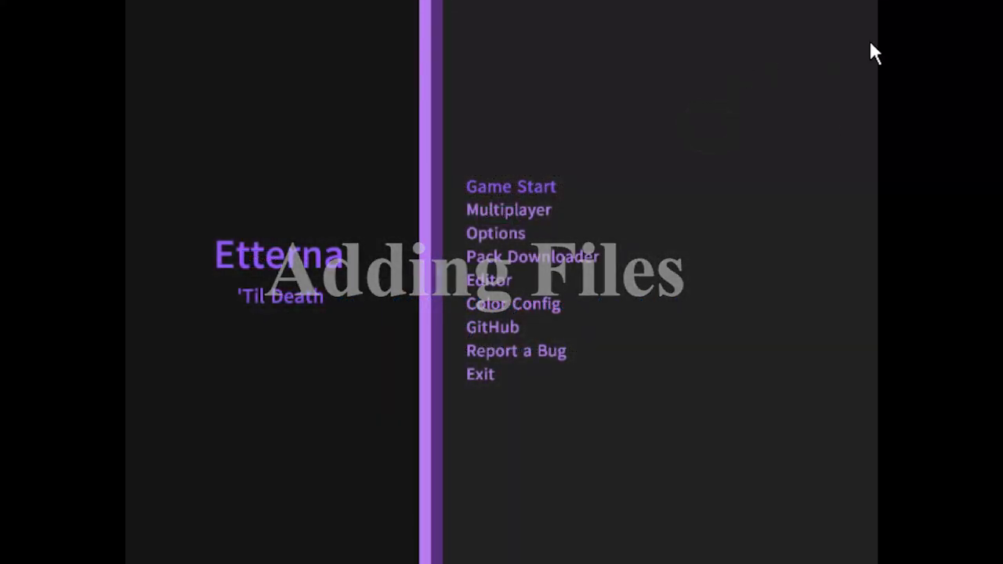
Download the Novice core bundle, then browse packs like Alice and DDR 7th Mix -Max2-.
key("Return")
key("Up")
key("Up")
key("Up")
key("Up")
key("Up")
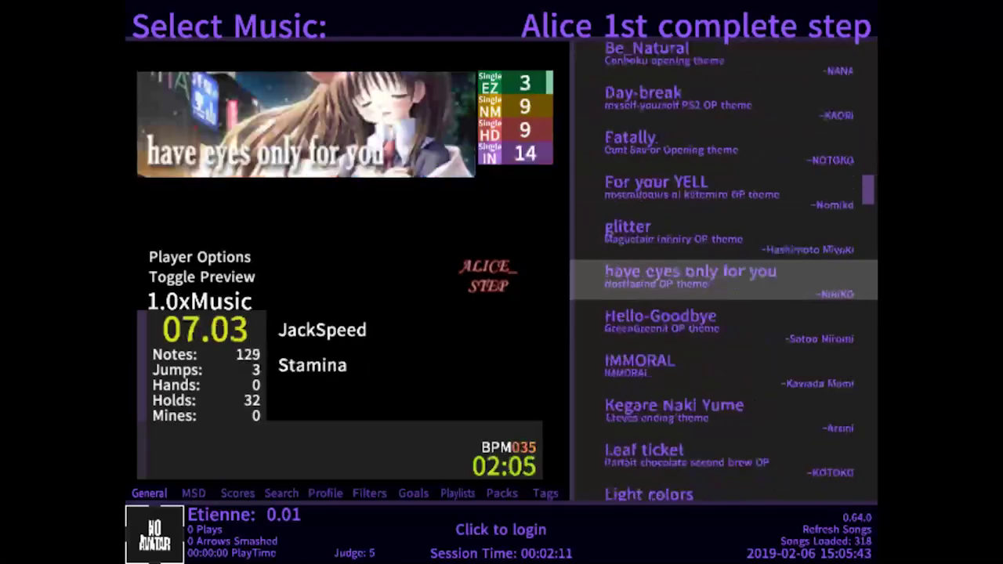
scroll(721, 267, "down", 11)
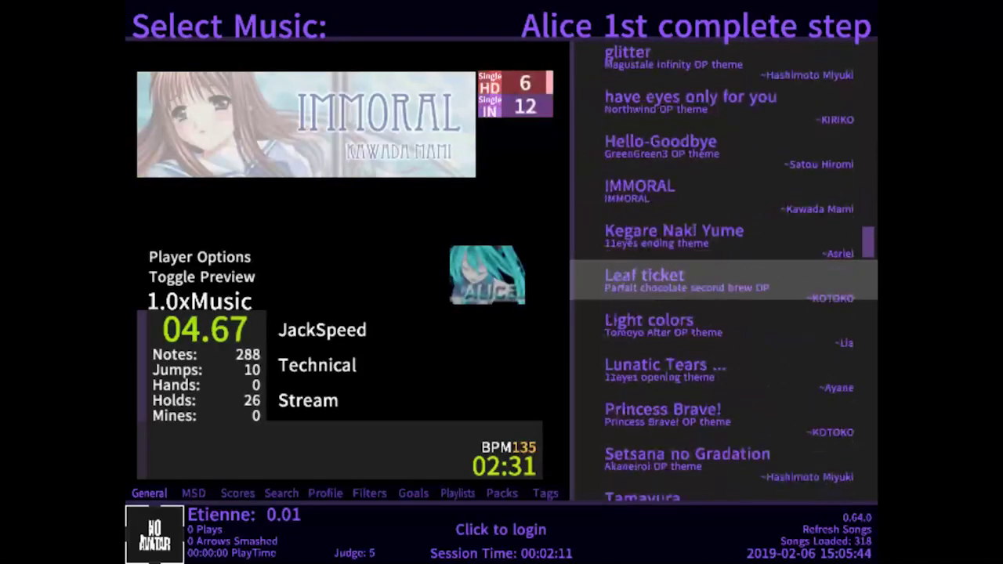
key("Return")
scroll(721, 279, "down", 17)
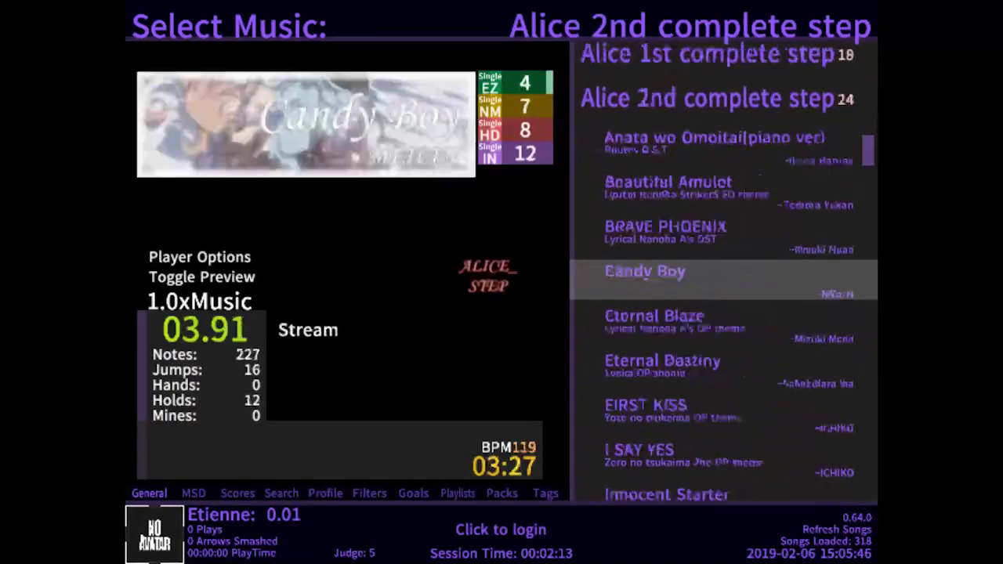
scroll(721, 279, "down", 7)
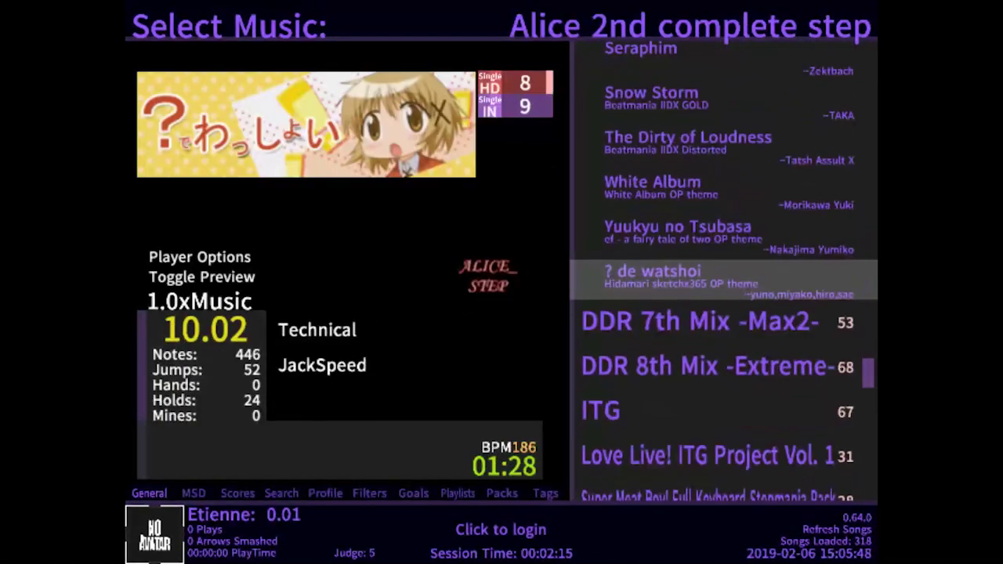
scroll(721, 279, "down", 1)
key("Return")
scroll(721, 279, "down", 15)
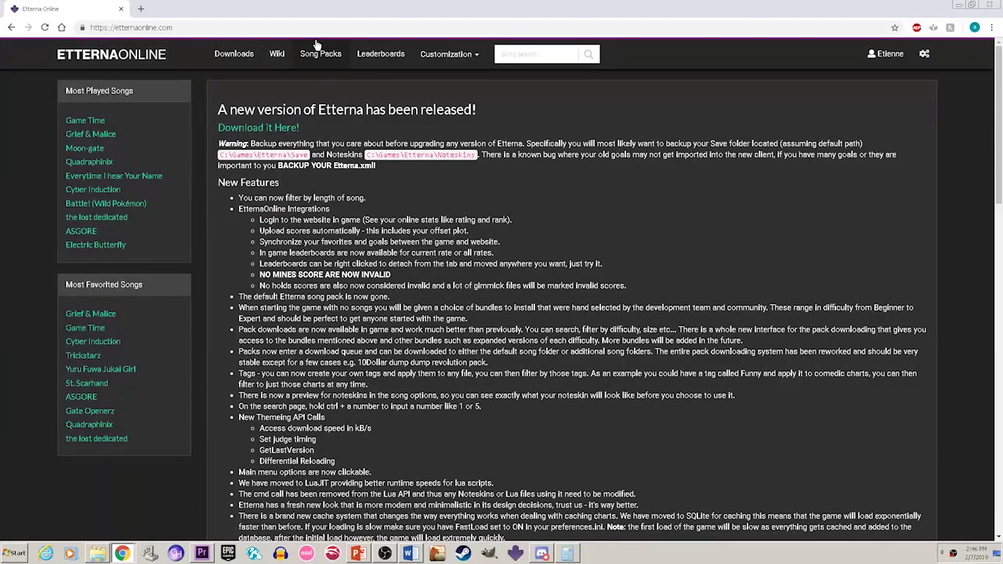
Get the Piece of Cake pack via the Pack Downloader and save it into the Songs folder.
left_click(320, 54)
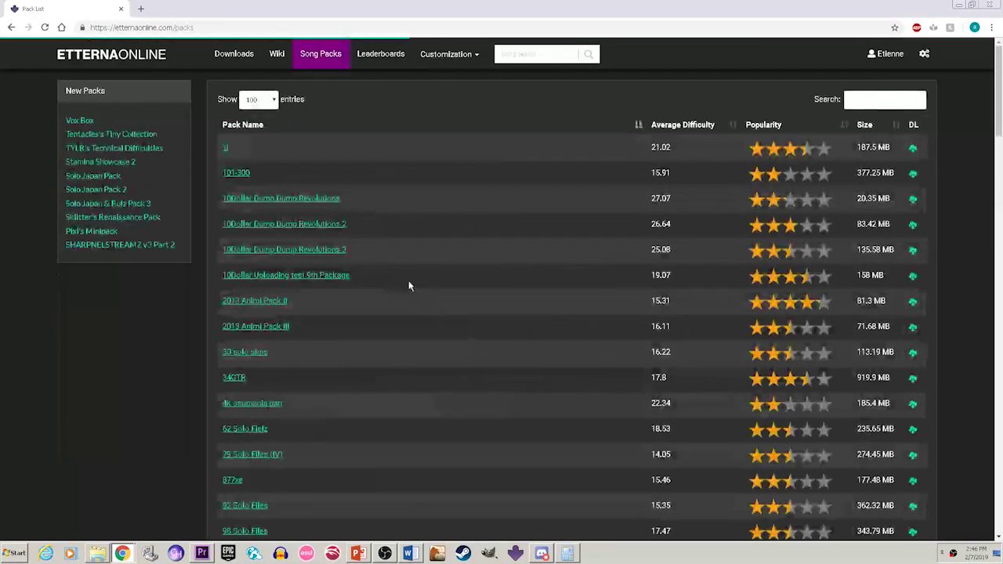
scroll(408, 279, "down", 2)
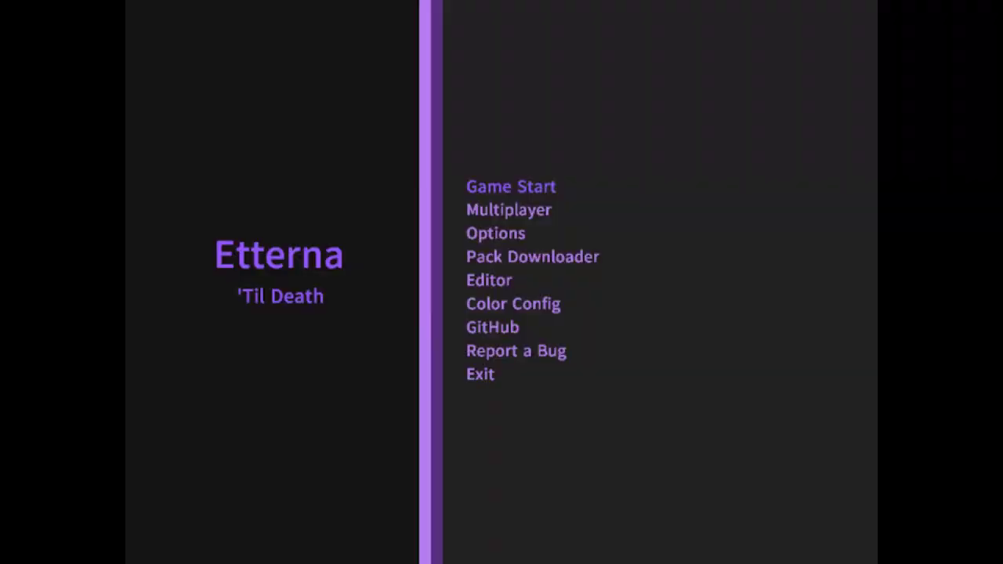
key("Down")
key("Down")
key("Down")
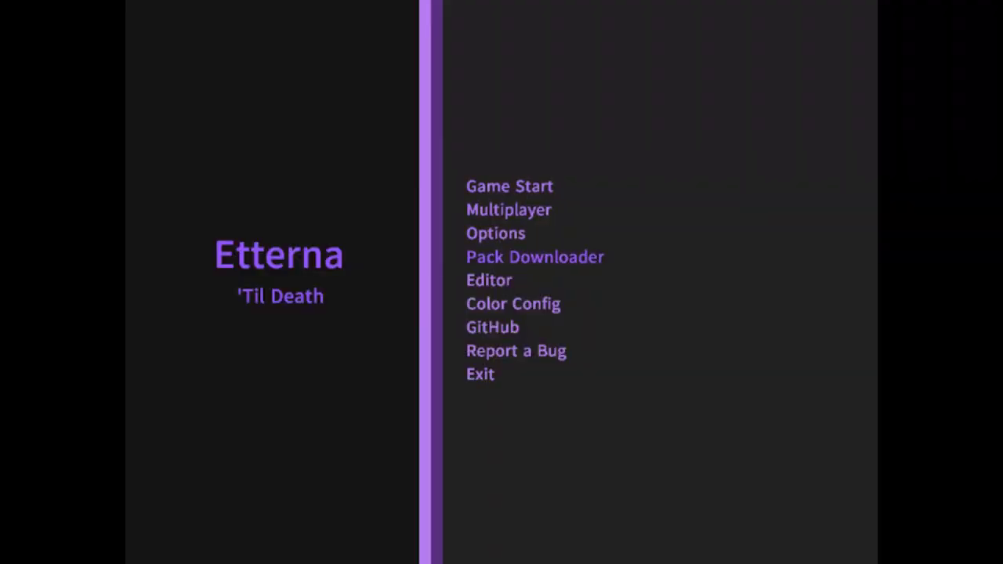
key("Return")
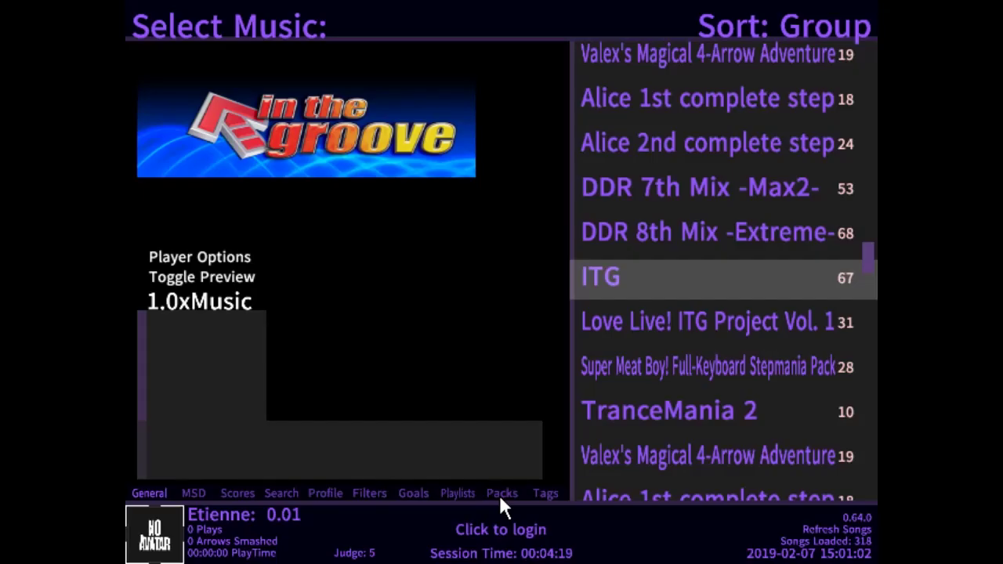
left_click(500, 493)
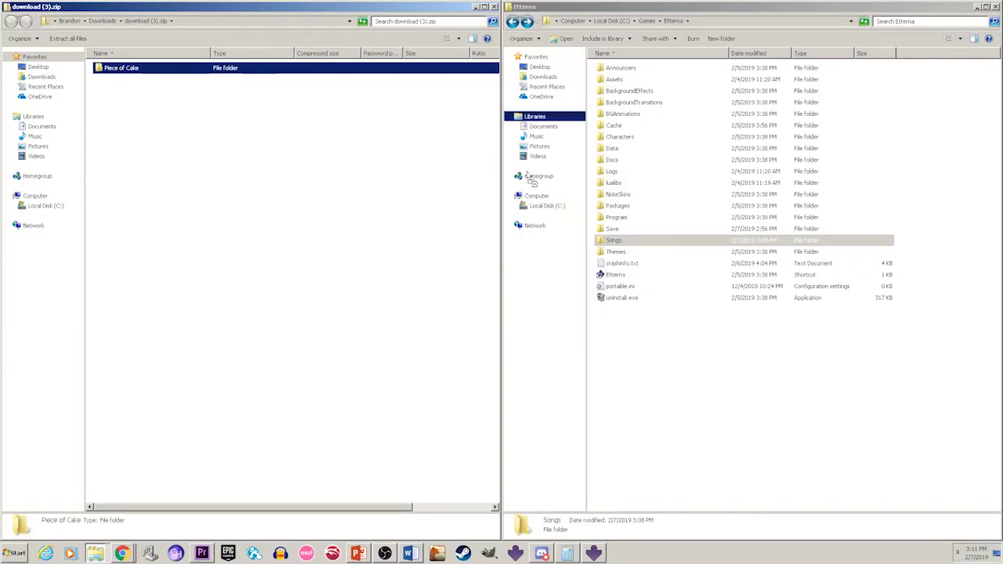
left_click(619, 228)
left_click(635, 241)
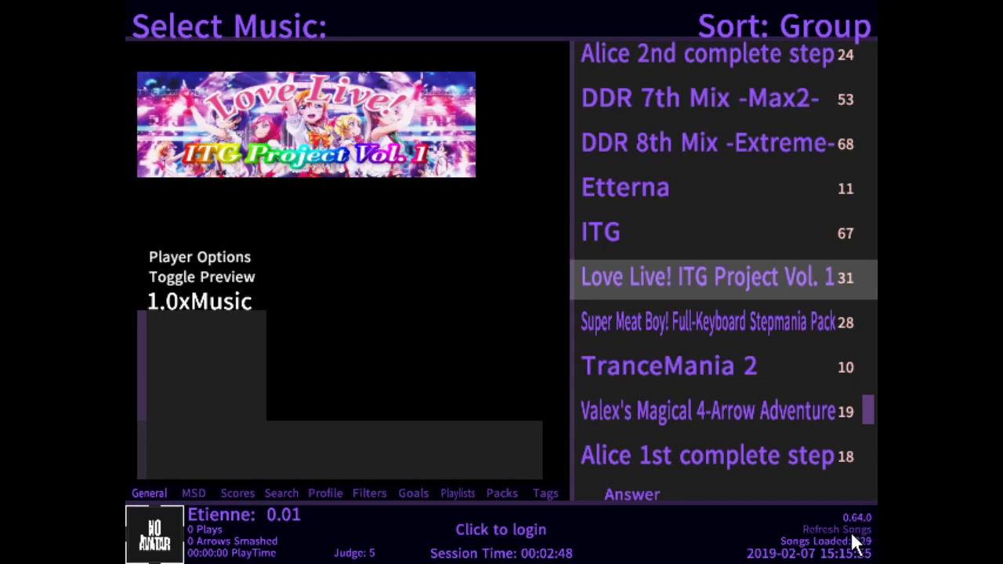
Refresh songs on Select Music to load the new pack, then go to the Options screen.
key("Return")
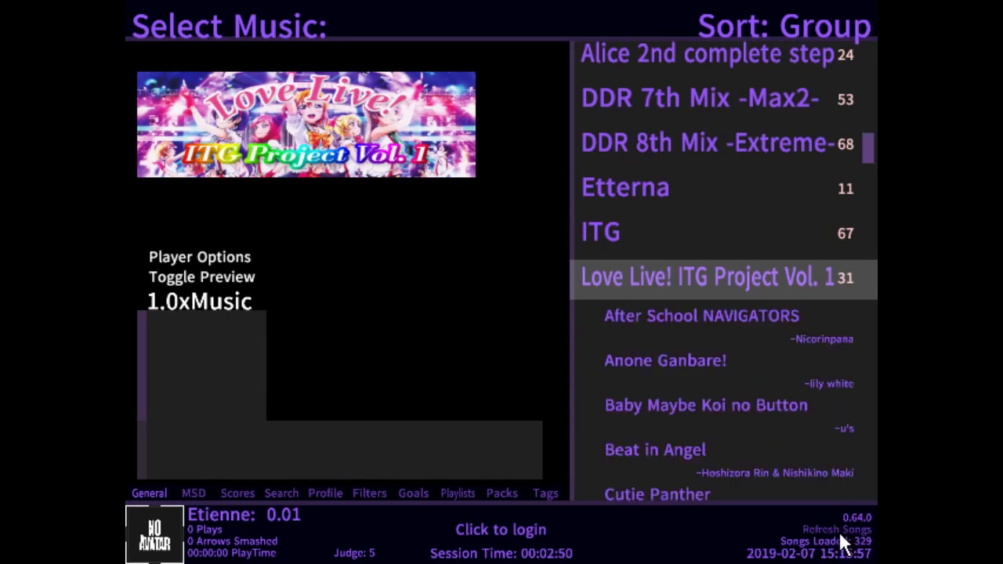
left_click(841, 536)
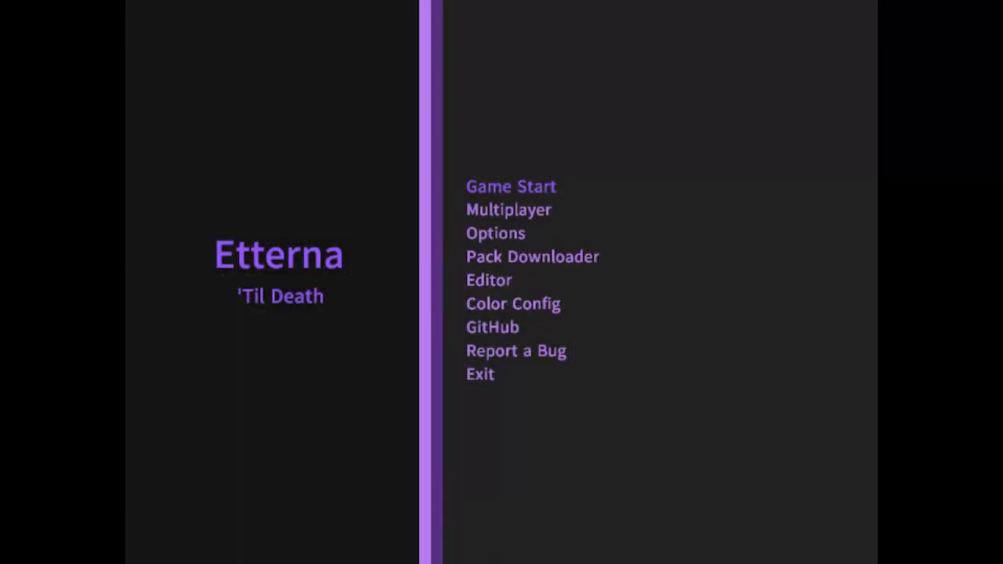
key("Down")
key("Down")
key("Return")
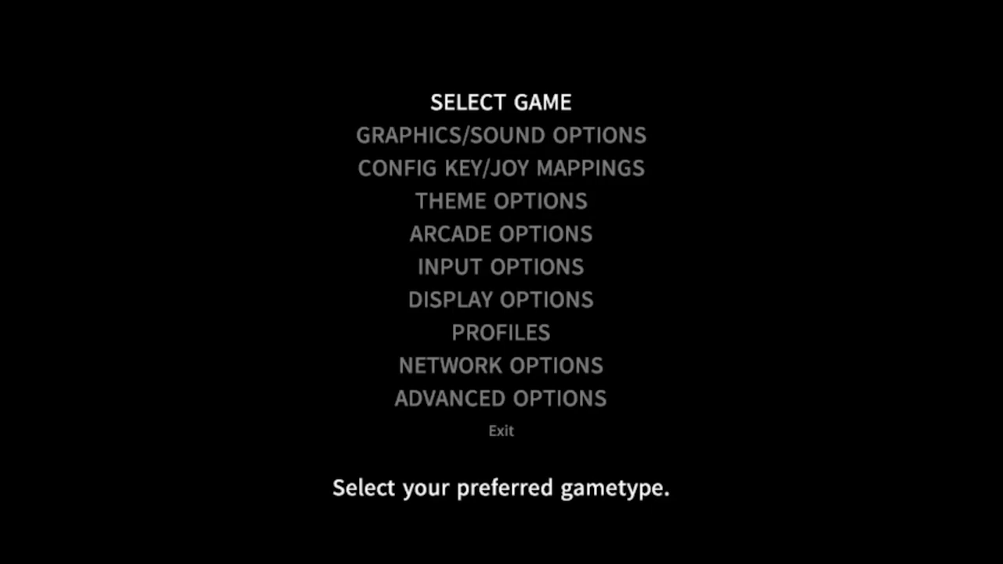
In Graphics/Sound options, set display color to 16bit and texture resolution to 1024.
key("Down")
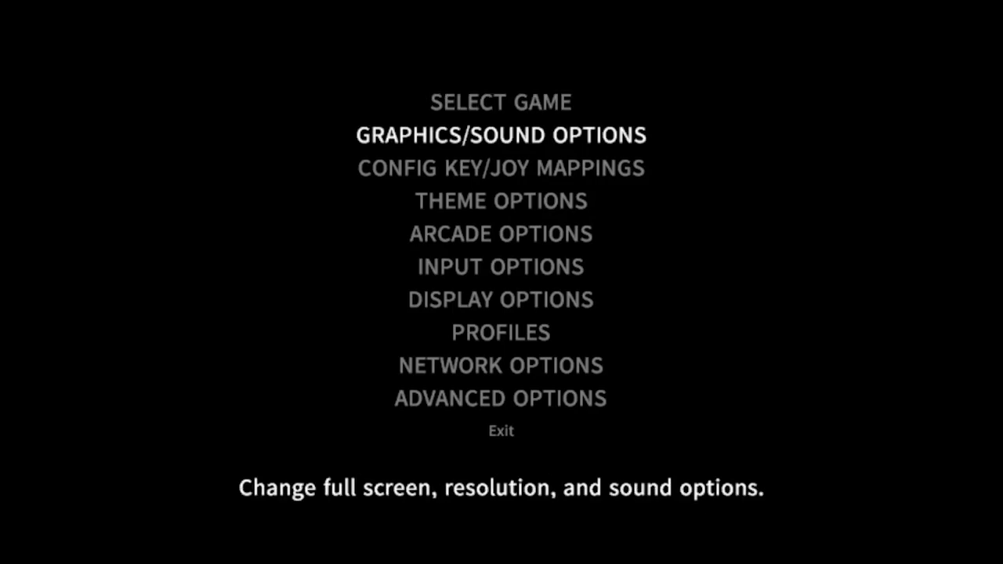
key("Return")
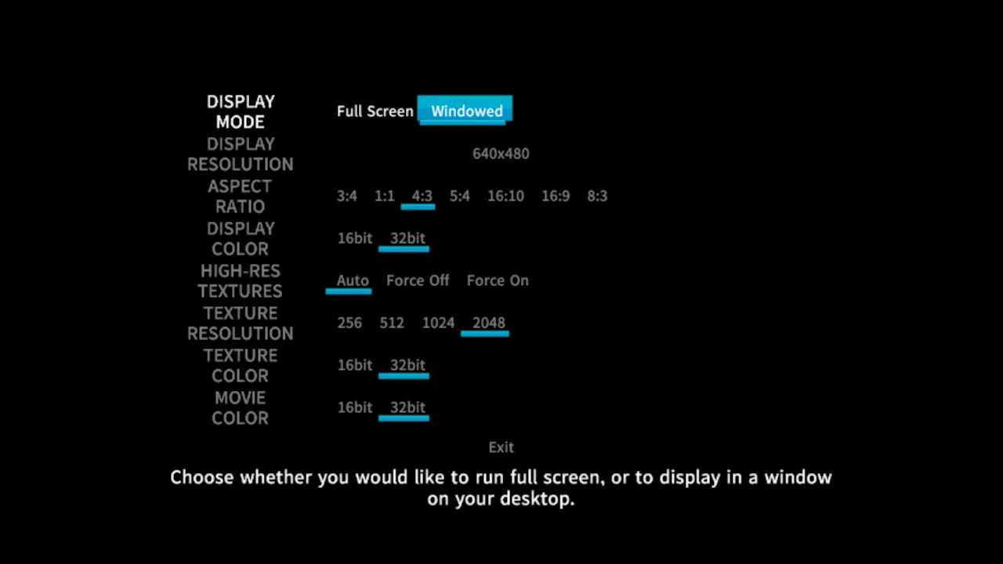
key("Down")
key("Down")
key("Left")
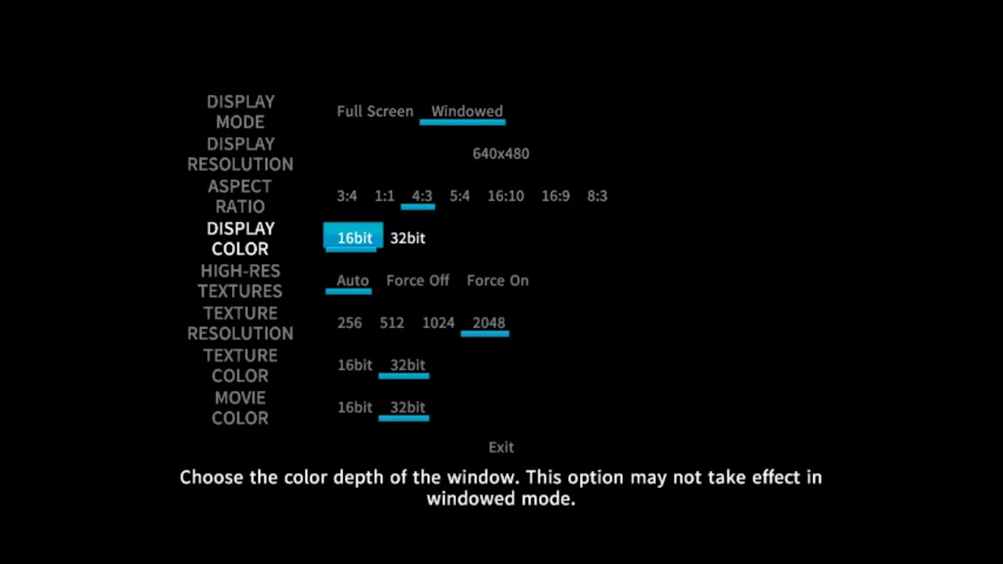
key("Down")
key("Down")
key("Left")
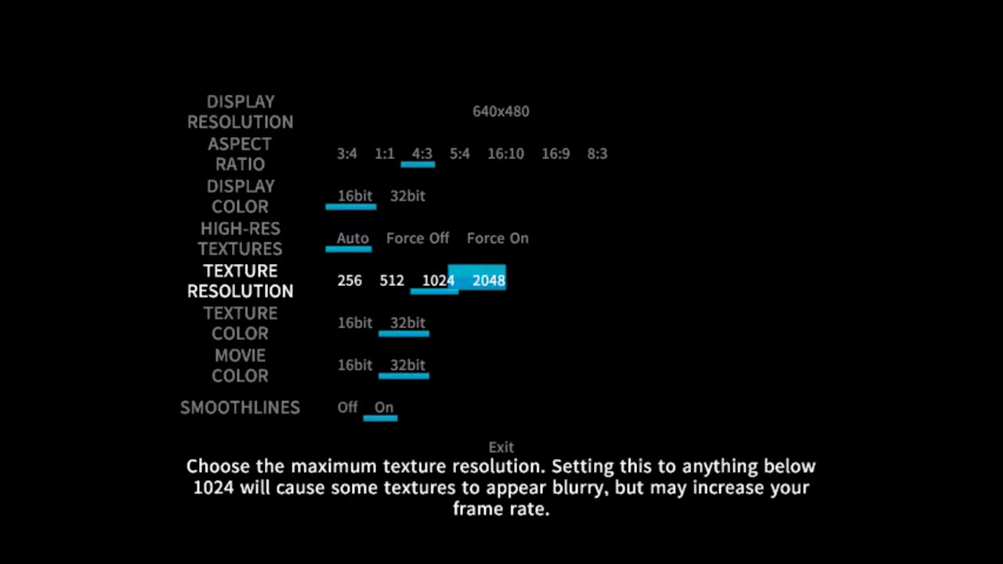
Set texture and movie color to 16bit and turn SmoothLines off.
key("Down")
key("Left")
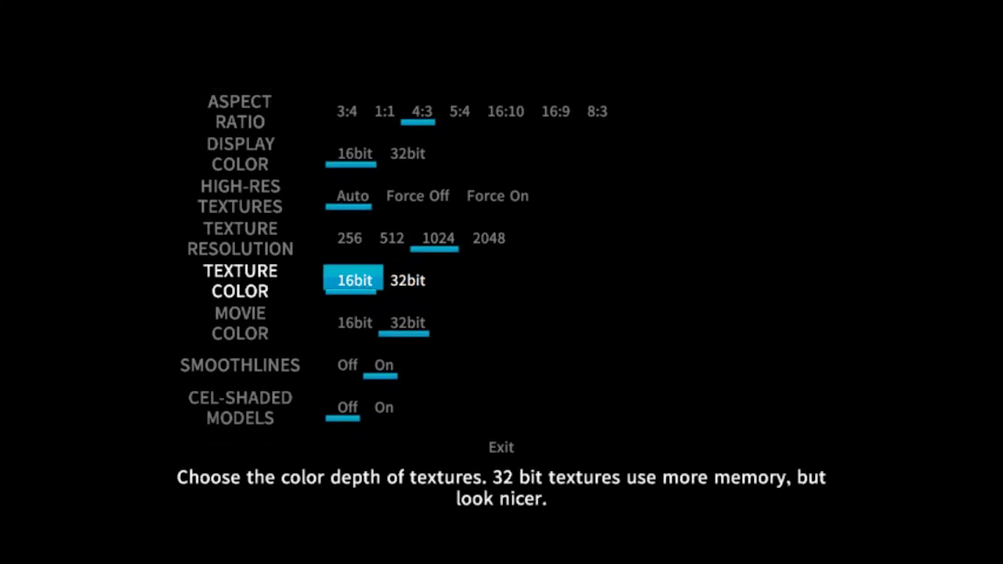
key("Down")
key("Left")
key("Down")
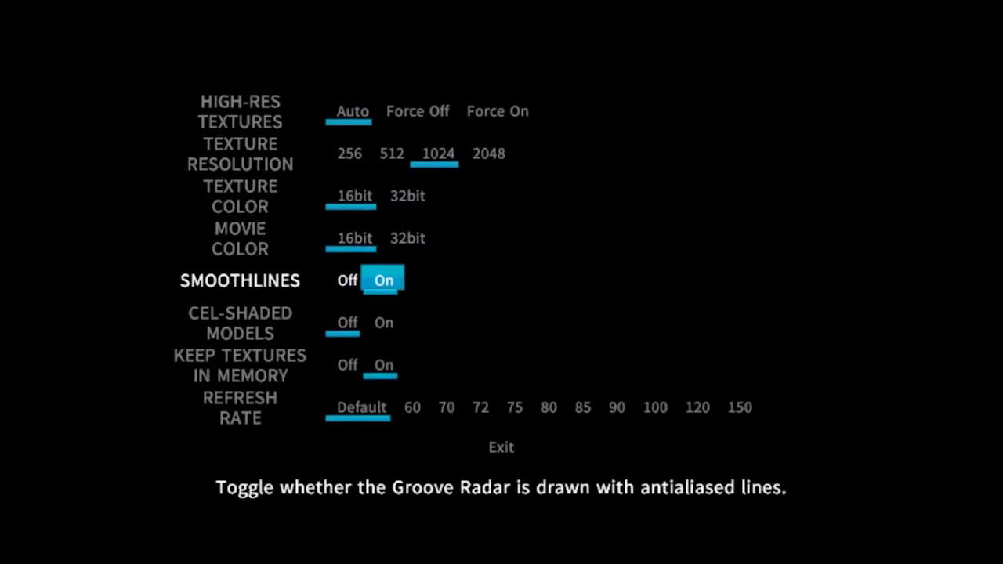
key("Left")
key("Down")
key("Down")
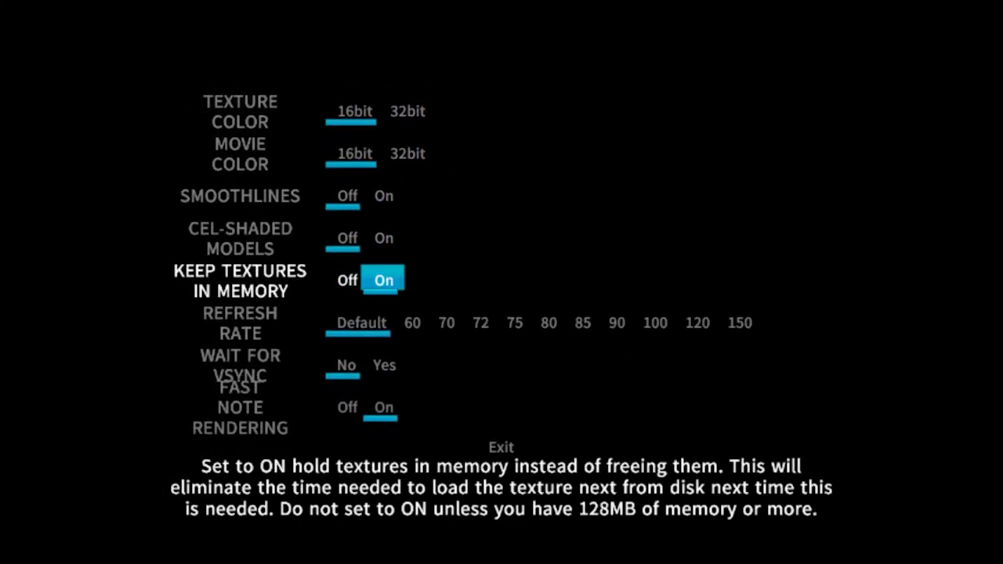
key("Down")
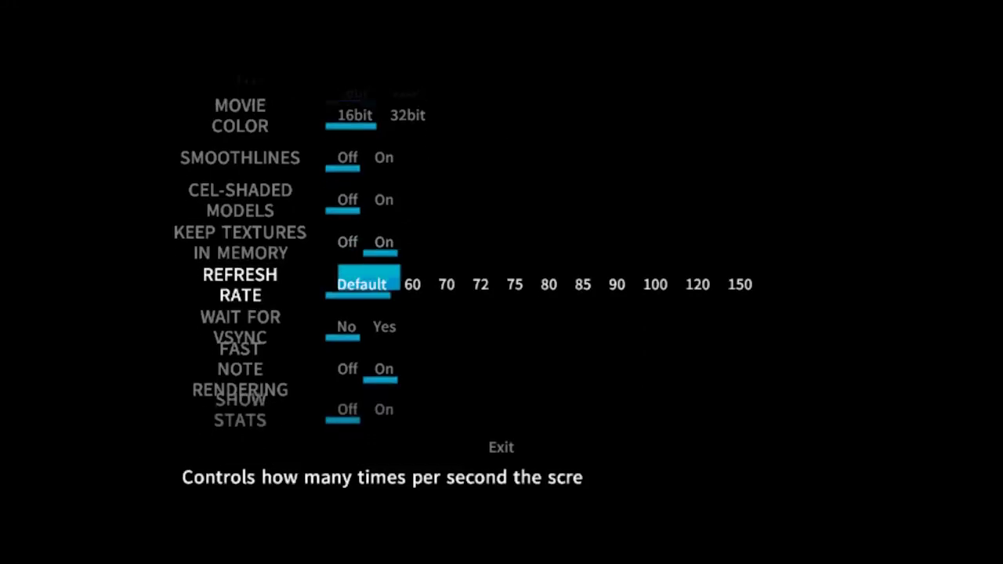
key("Down")
key("Down")
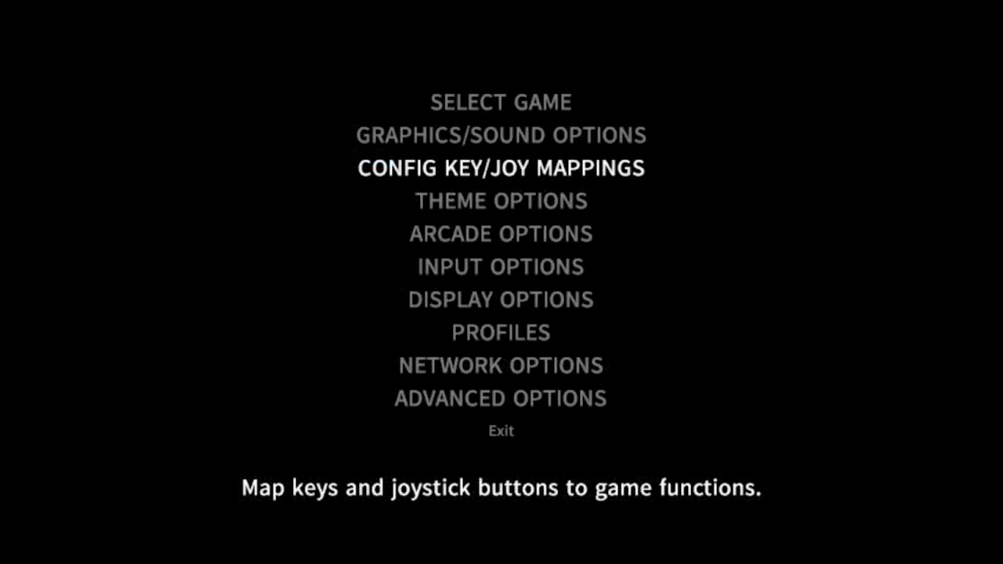
Review the Config Key/Joy Mappings list, then escape back to the Options menu.
key("Return")
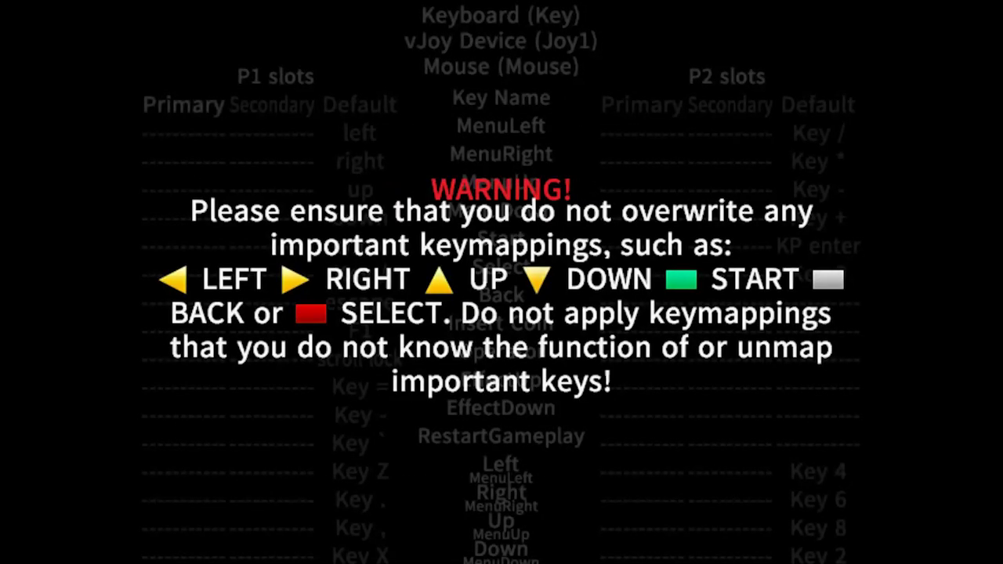
key("Down")
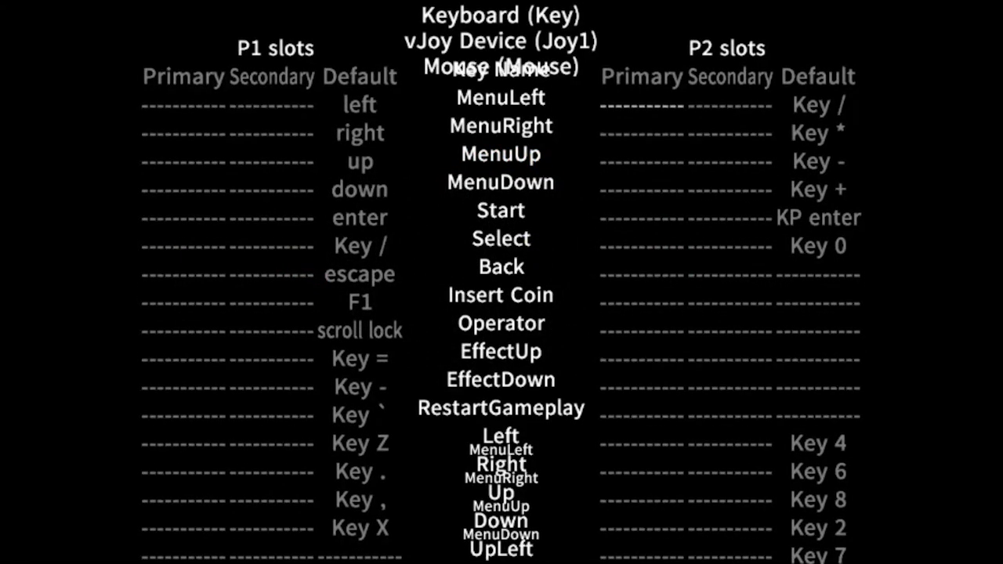
key("Left")
key("Down")
key("Down")
key("Down")
key("Down")
key("Down")
key("Down")
key("Down")
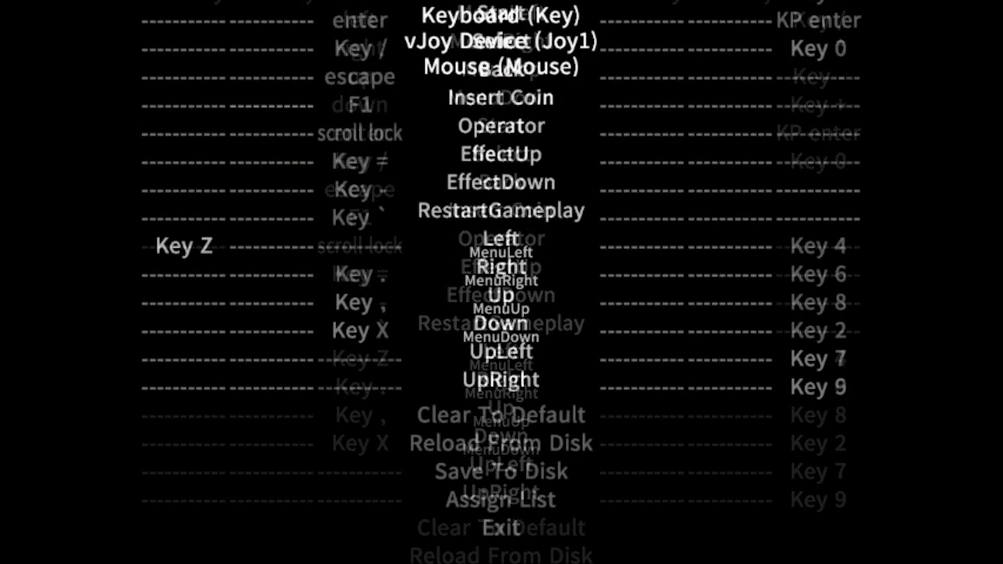
key("Down")
key("Escape")
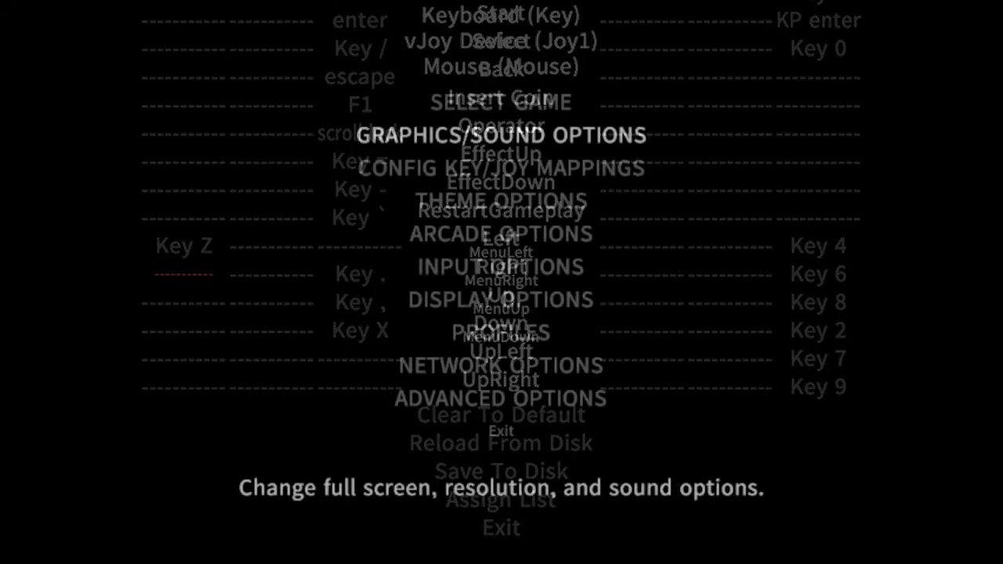
key("Down")
key("Down")
Check the theme options, keeping the default score type at Wife.
key("Return")
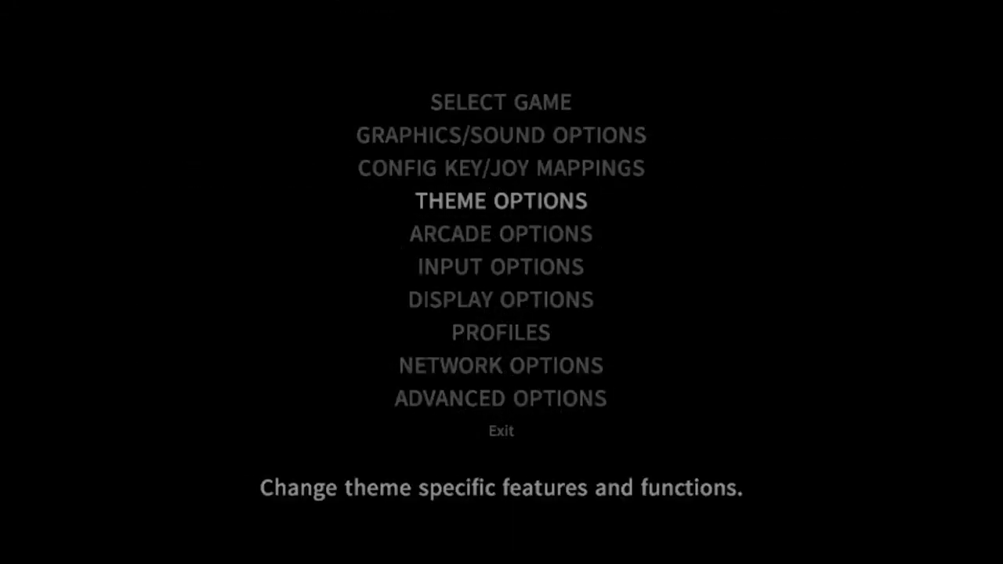
key("Right")
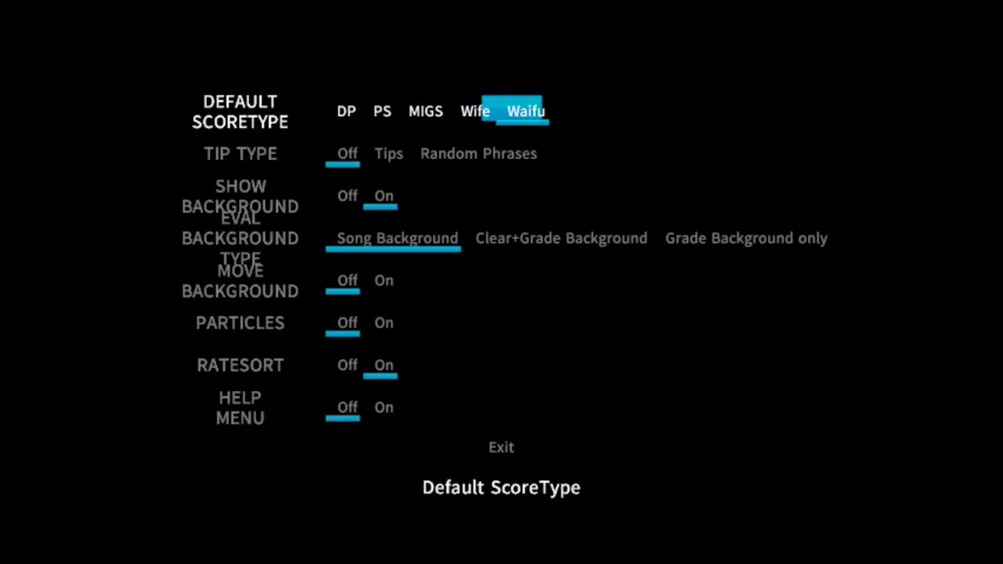
key("Left")
key("Escape")
In Display > Appearance Options, set the default noteskin to dividebyzero.
key("Return")
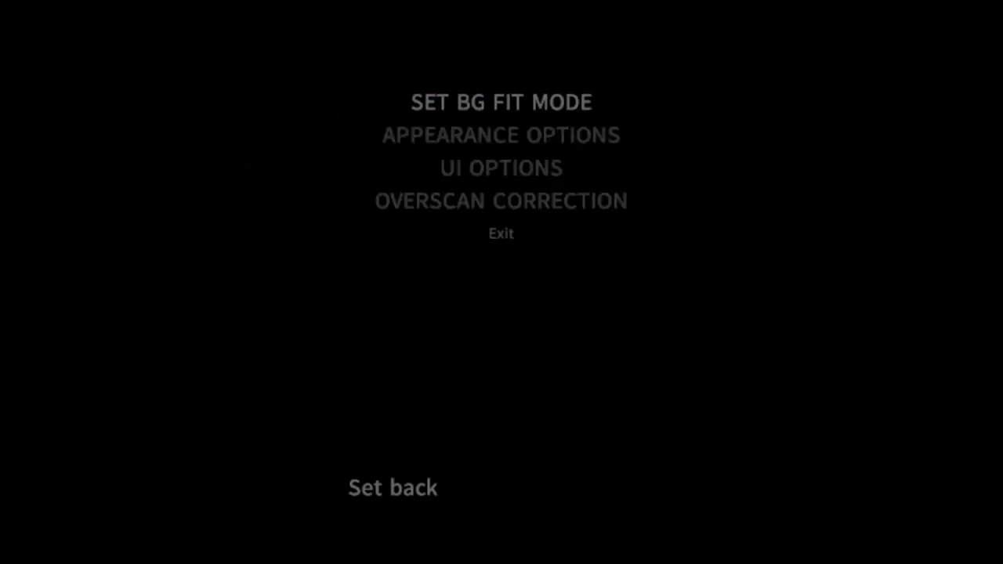
key("Down")
key("Return")
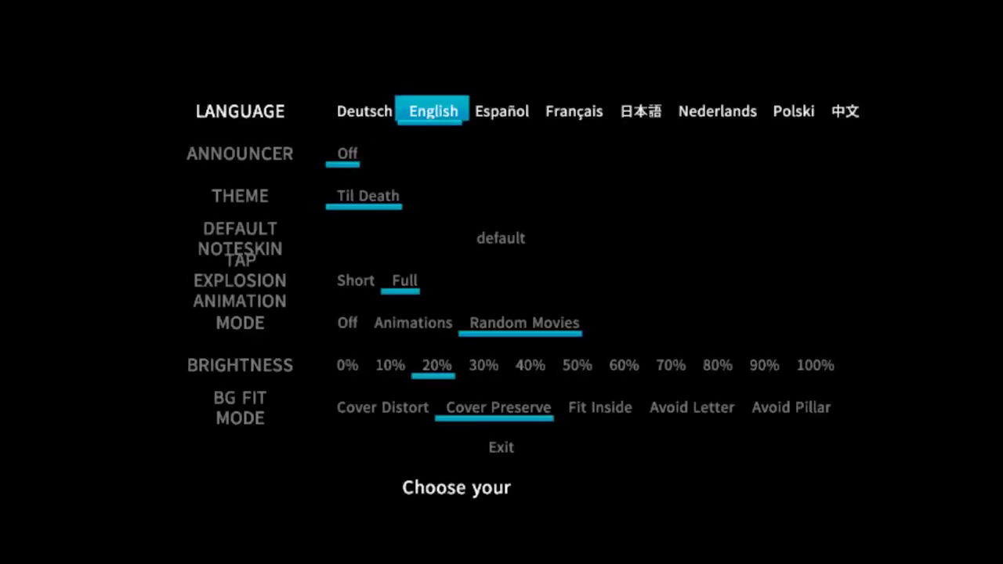
key("Down")
key("Down")
key("Down")
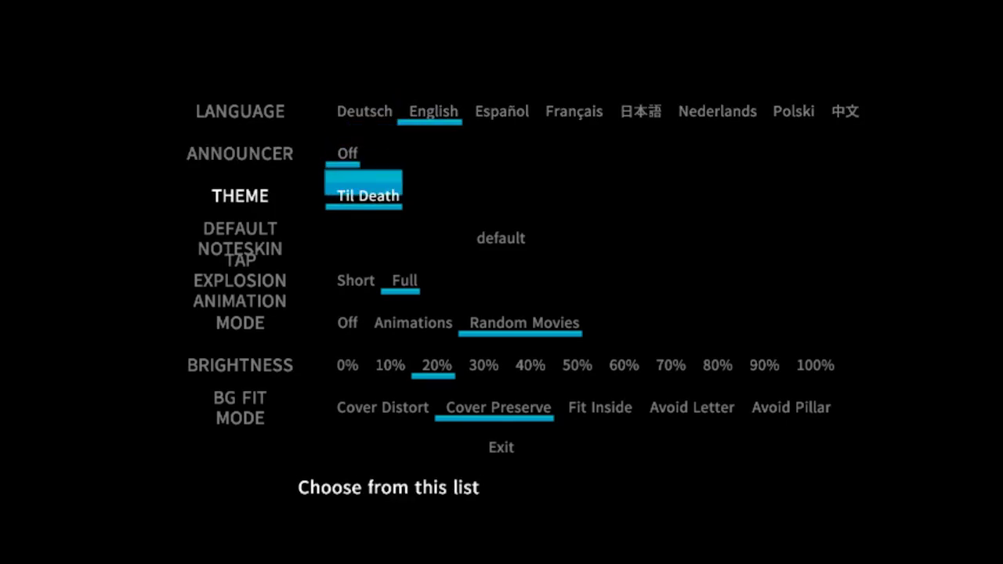
key("Right")
key("Right")
key("Right")
key("Right")
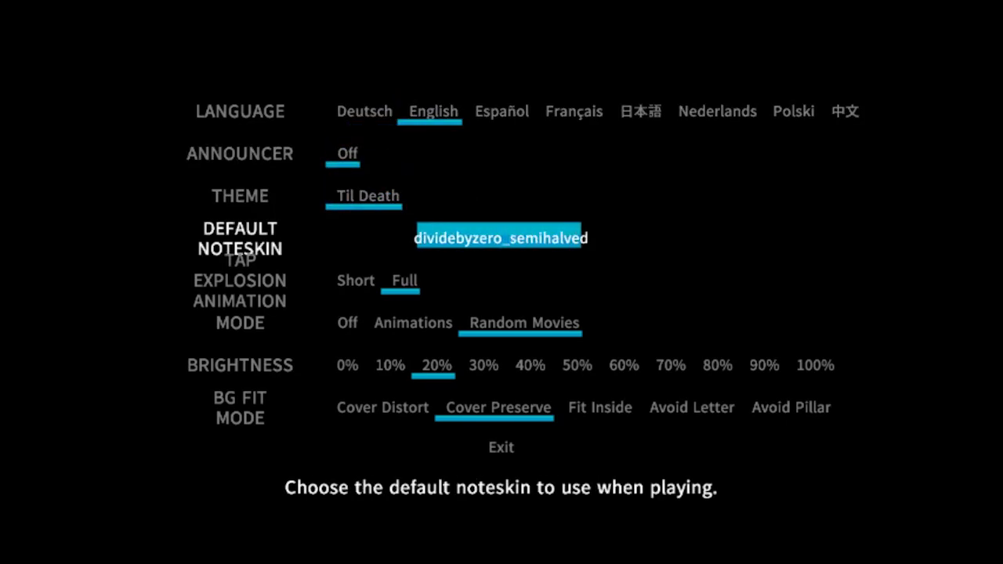
key("Left")
key("Left")
key("Left")
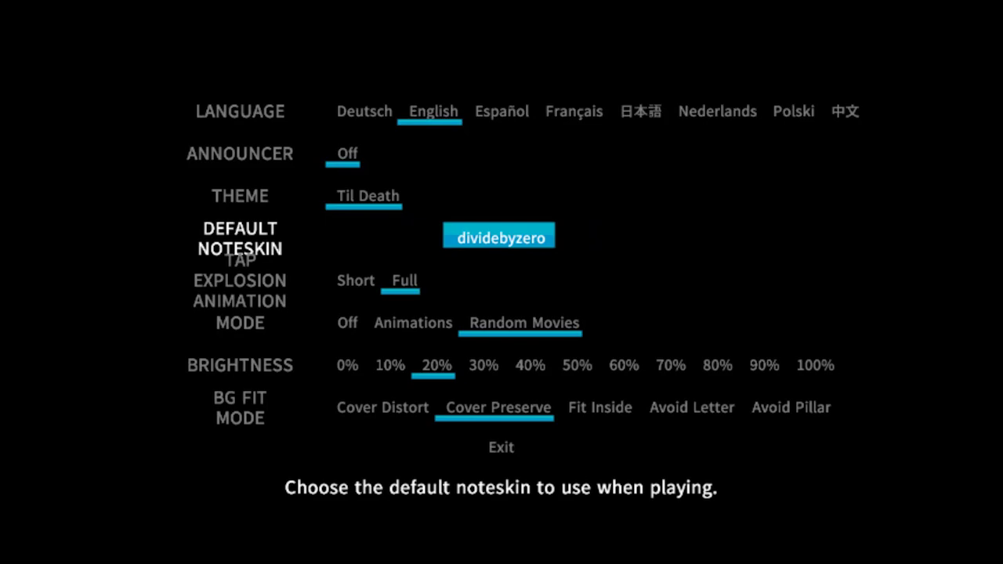
Set the background brightness to 0% and exit Appearance Options.
key("Down")
key("Down")
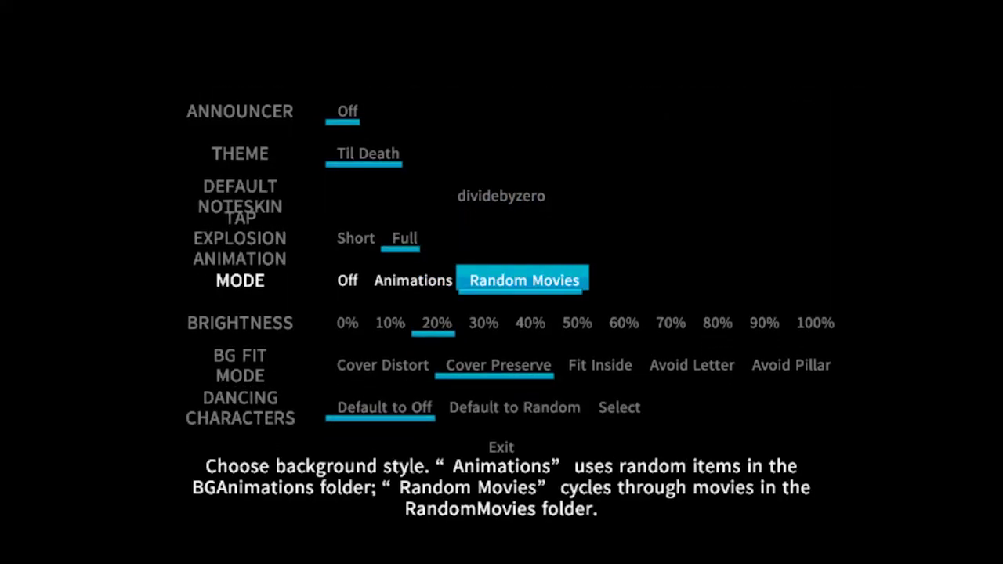
key("Down")
key("Right")
key("Right")
key("Right")
key("Right")
key("Right")
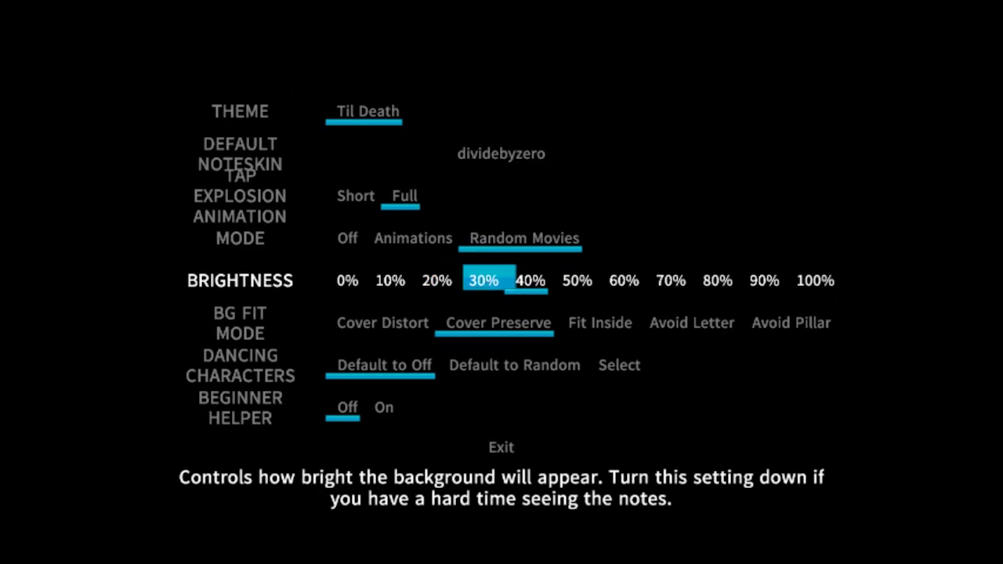
key("Right")
key("Right")
key("Right")
key("Right")
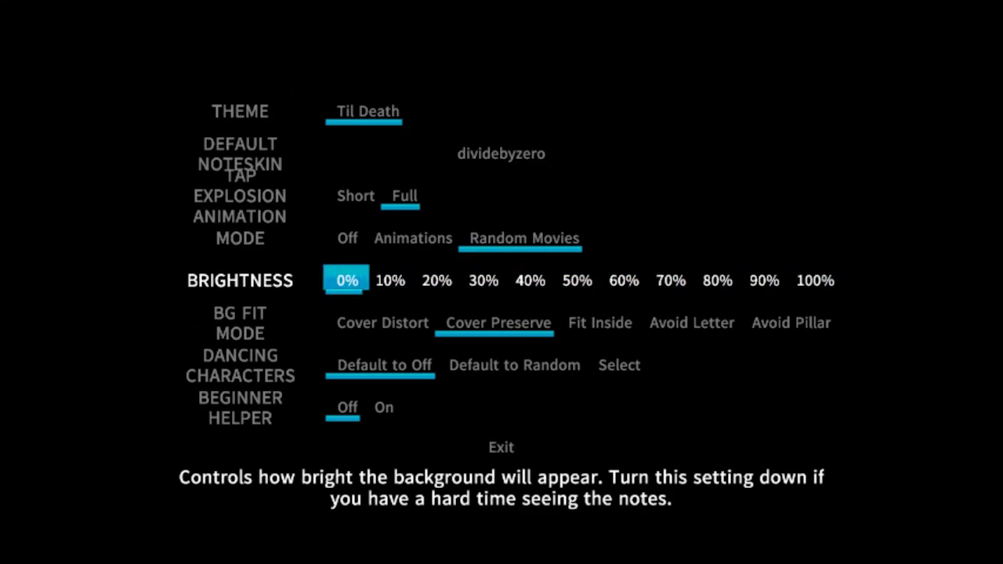
key("Down")
key("Down")
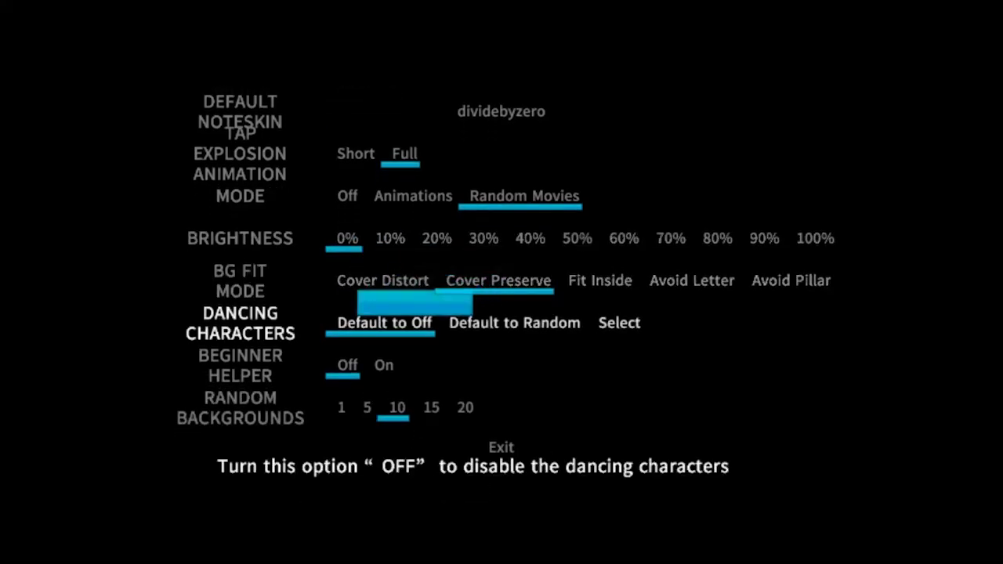
key("Down")
key("Down")
key("Down")
key("Return")
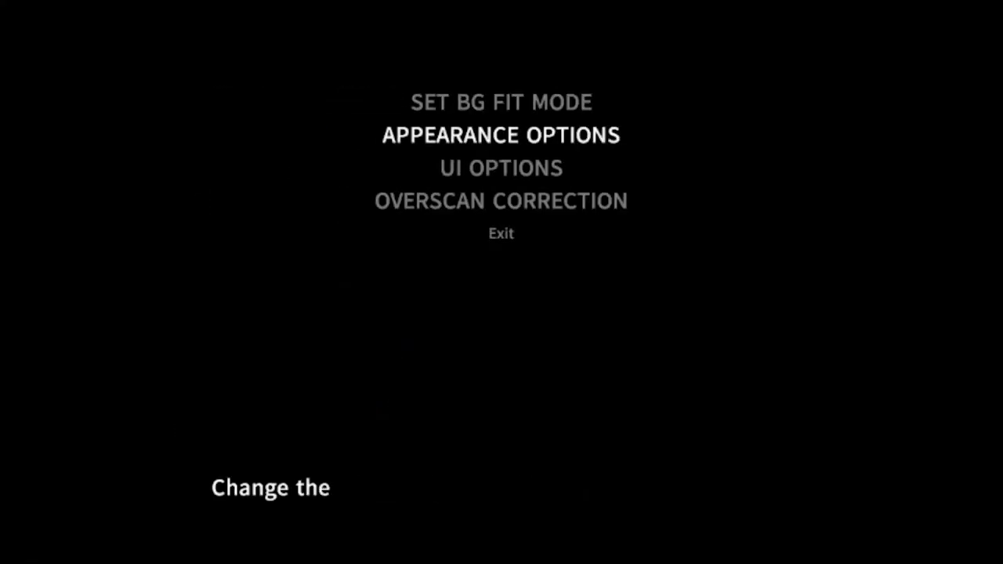
key("Down")
Look through the UI options and leave them.
key("Return")
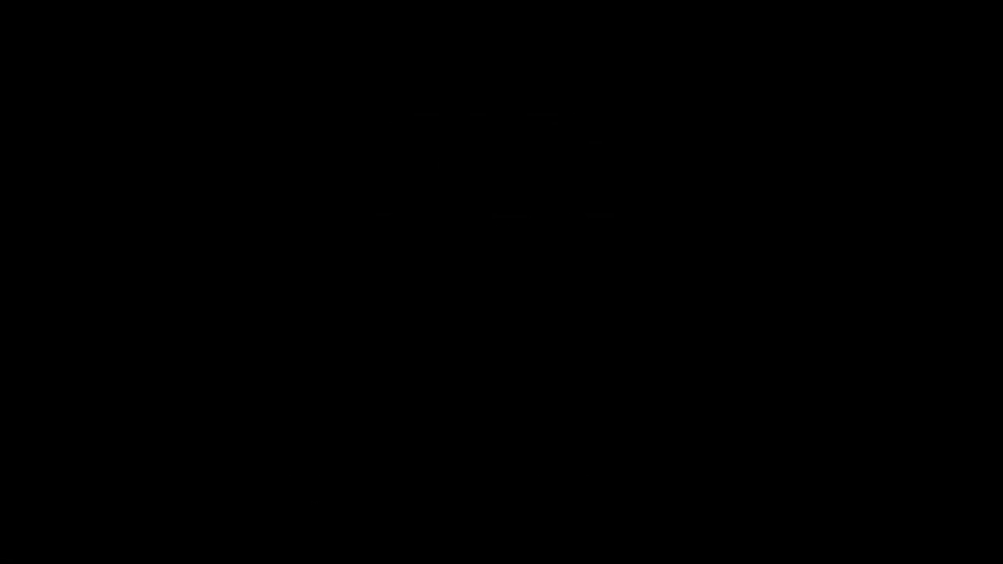
key("Down")
key("Down")
key("Down")
key("Down")
key("Down")
key("Down")
key("Down")
key("Down")
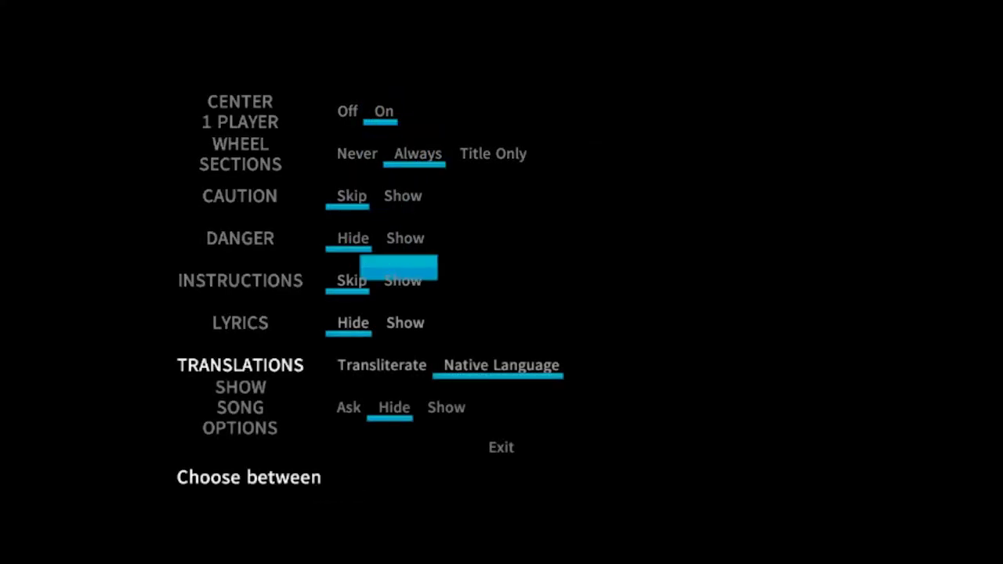
key("Return")
key("Return")
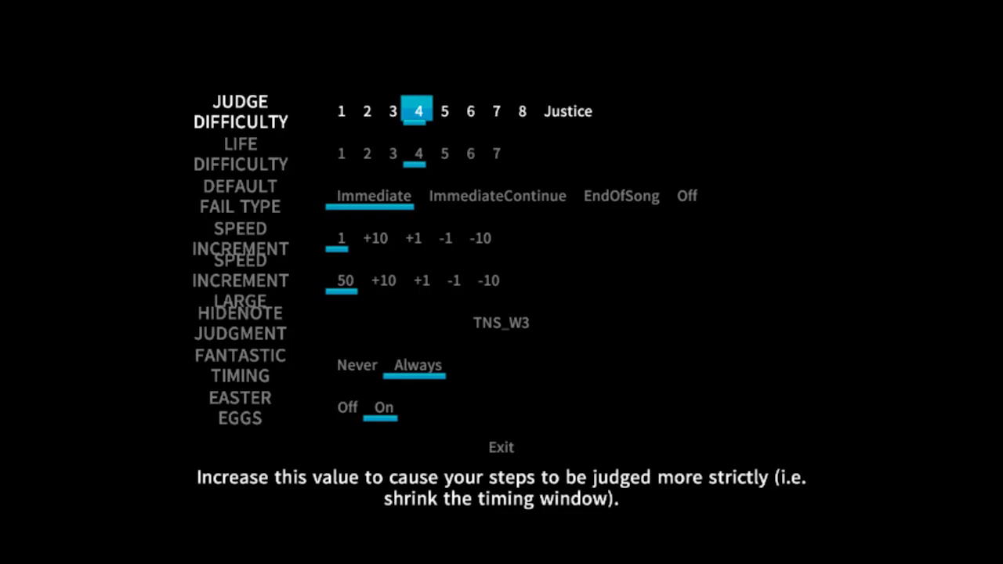
Set Judge Difficulty to 5 and switch Easter Eggs off.
key("Right")
key("Right")
key("Right")
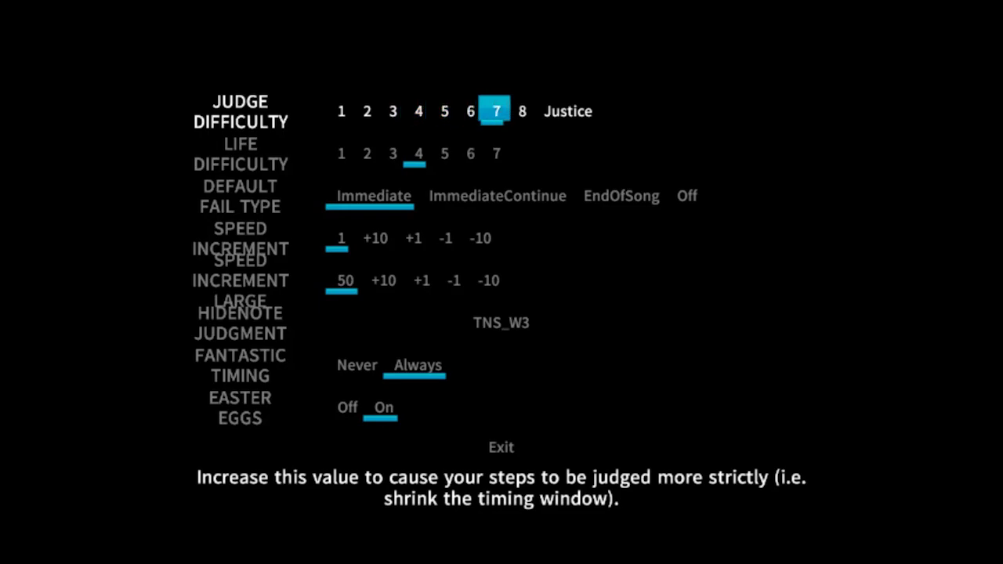
key("Left")
key("Left")
key("Left")
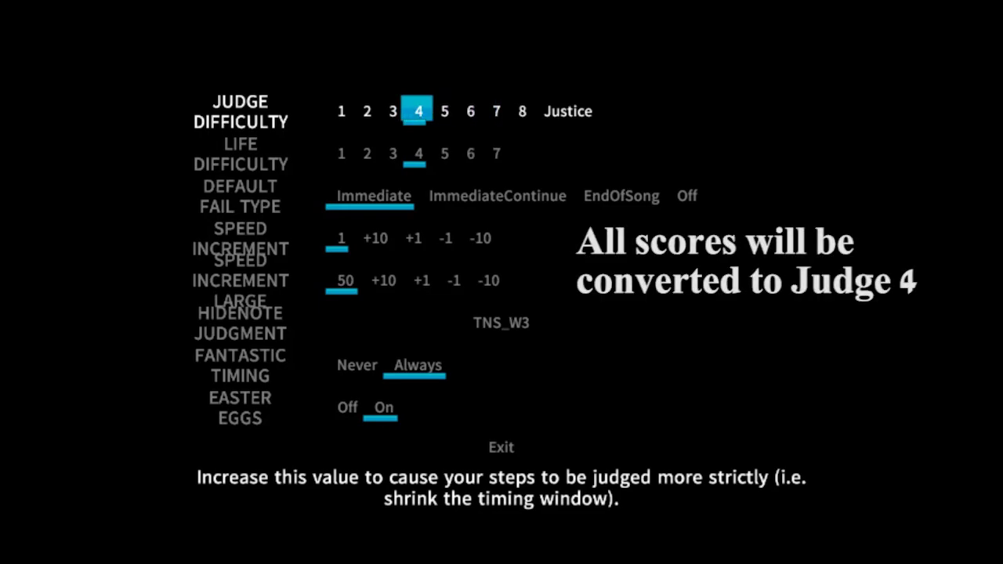
key("Right")
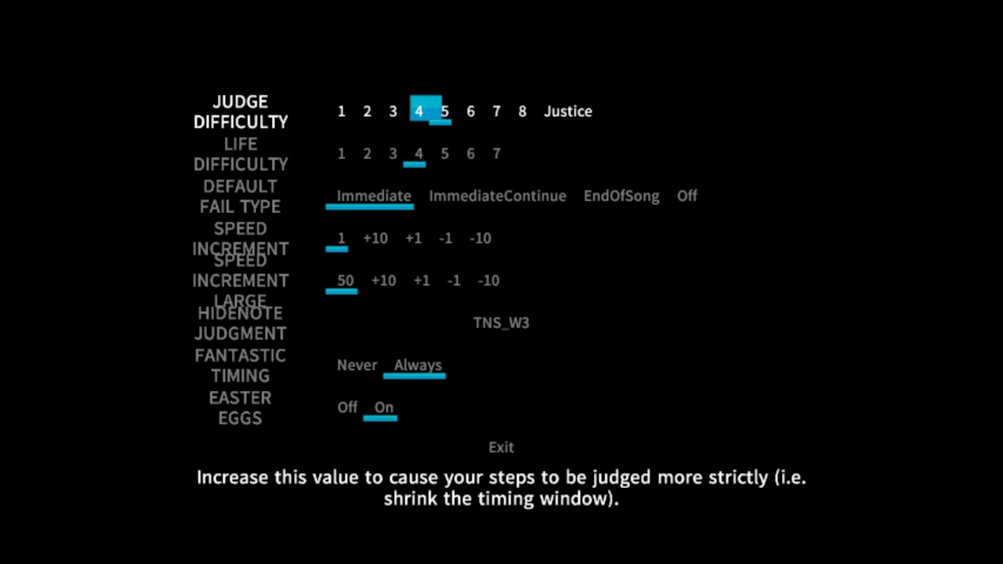
key("Down")
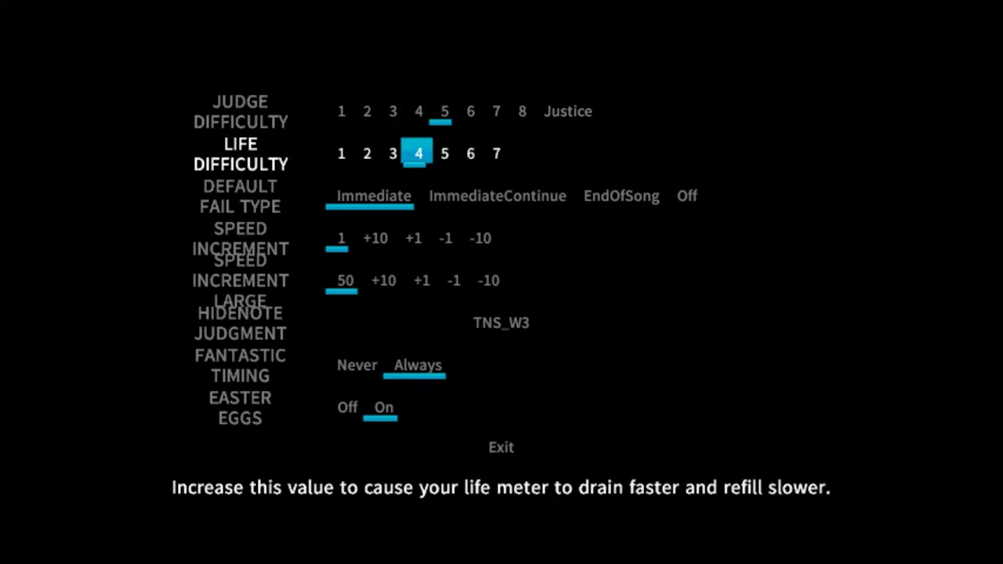
key("Down")
key("Down")
key("Down")
key("Down")
key("Down")
key("Down")
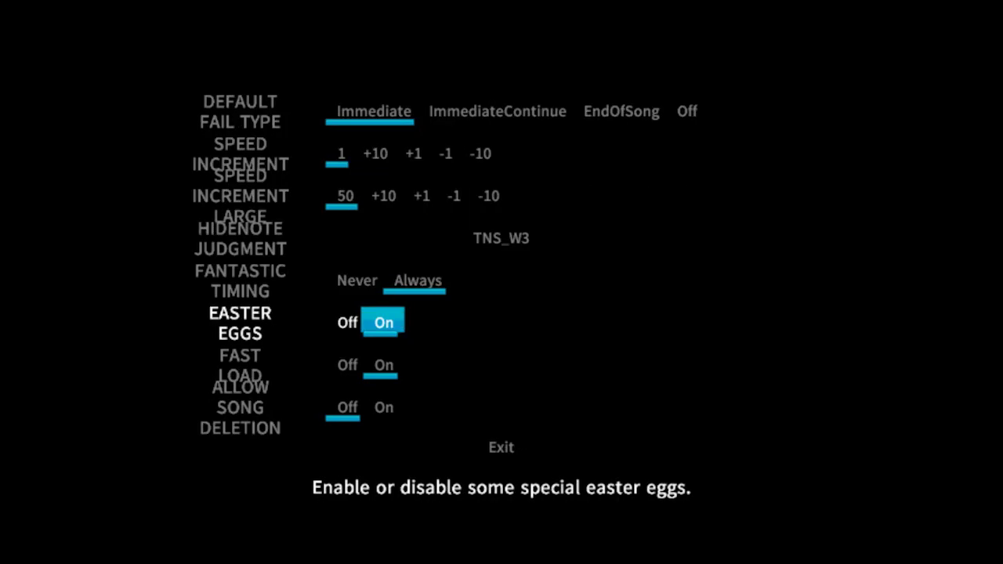
key("Left")
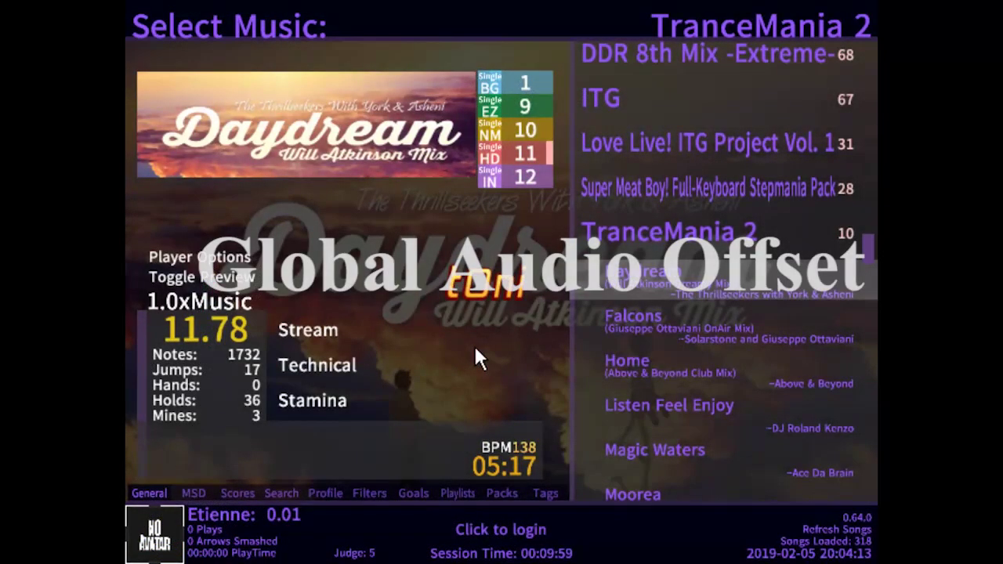
Open the ITG group on the music wheel and start playing Boogie Down.
key("Down")
key("Down")
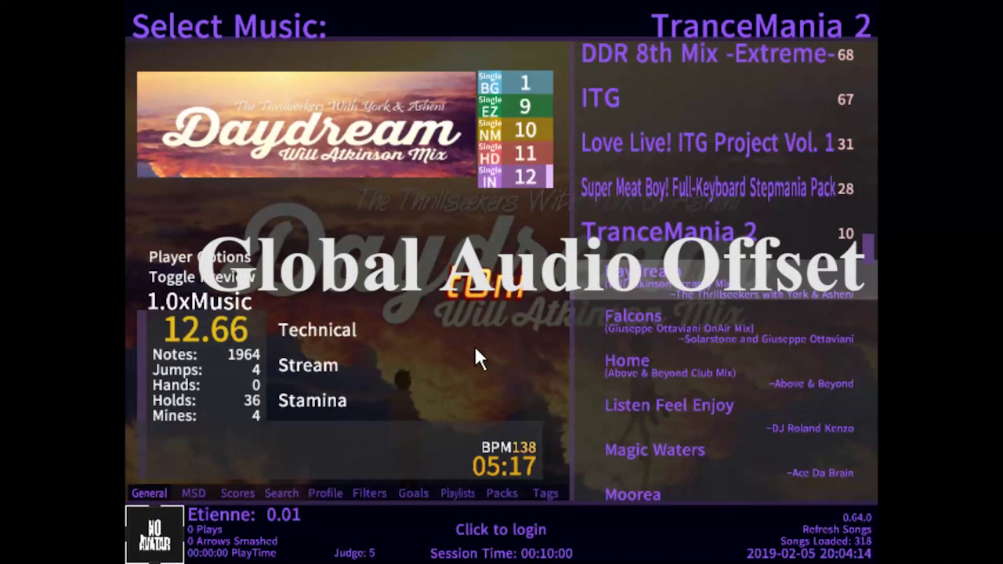
key("Left")
key("Left")
key("Left")
key("Left")
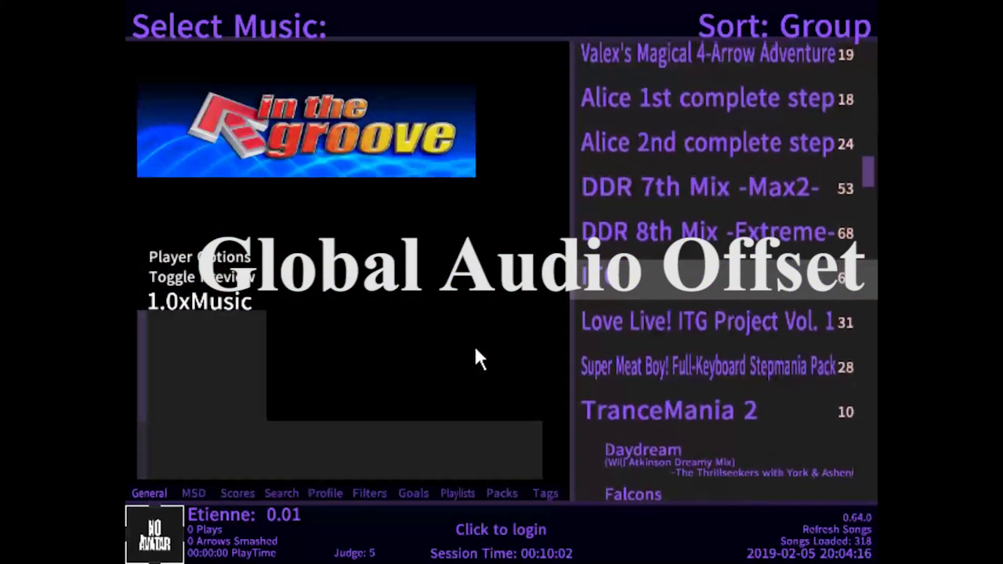
key("Return")
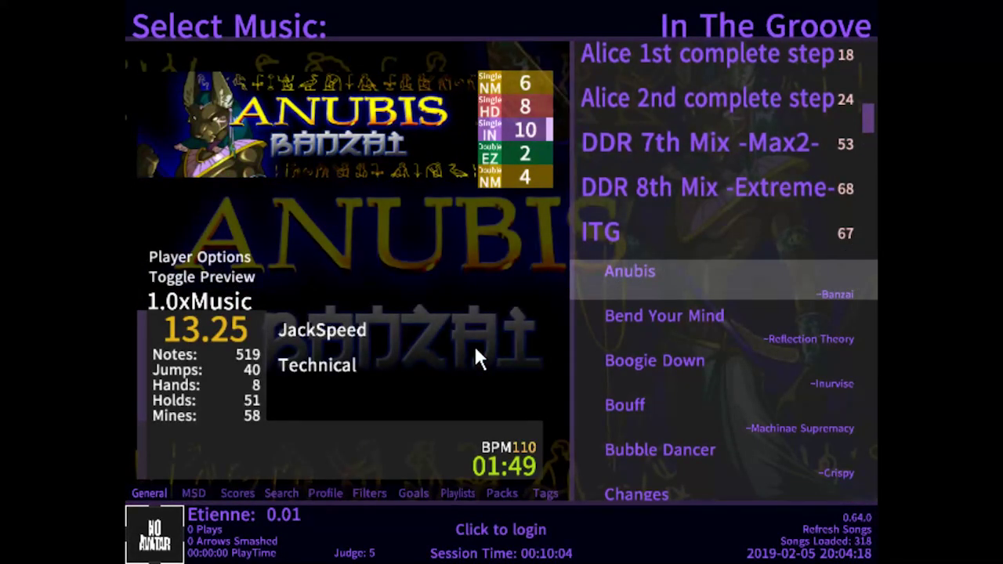
key("Right")
key("Right")
key("Right")
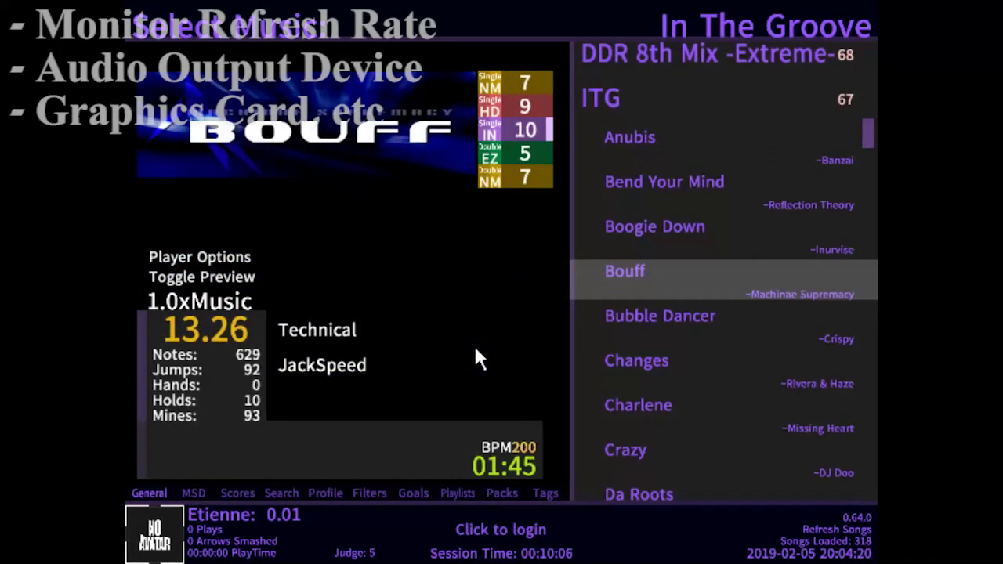
key("Left")
key("Return")
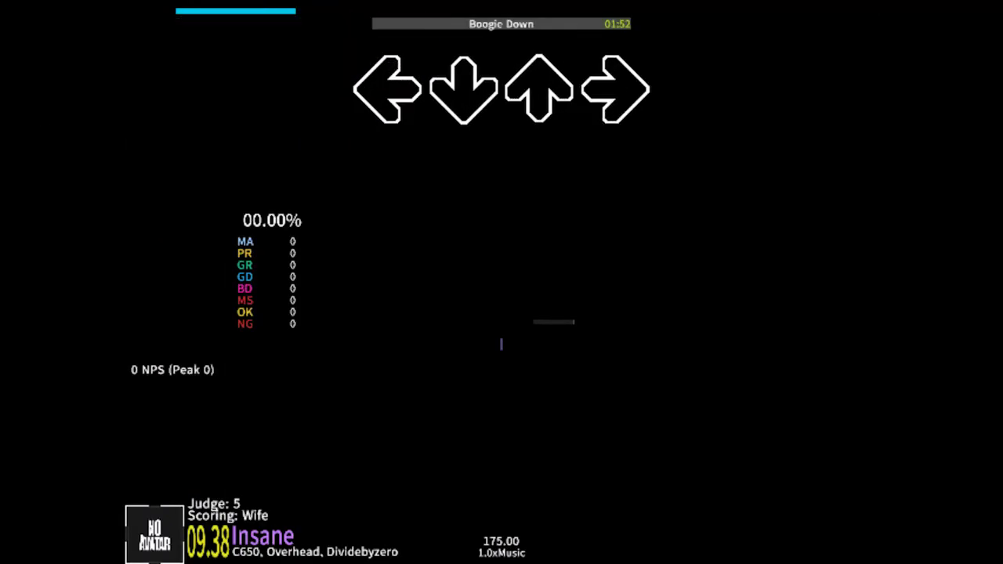
Enable AutoSync (Shift+F6) and hit notes until the global offset becomes -0.015.
key("shift+F6")
key("Left")
key("Down")
key("Right")
key("Up")
key("Left")
key("Down")
key("Right")
key("Left")
key("Down")
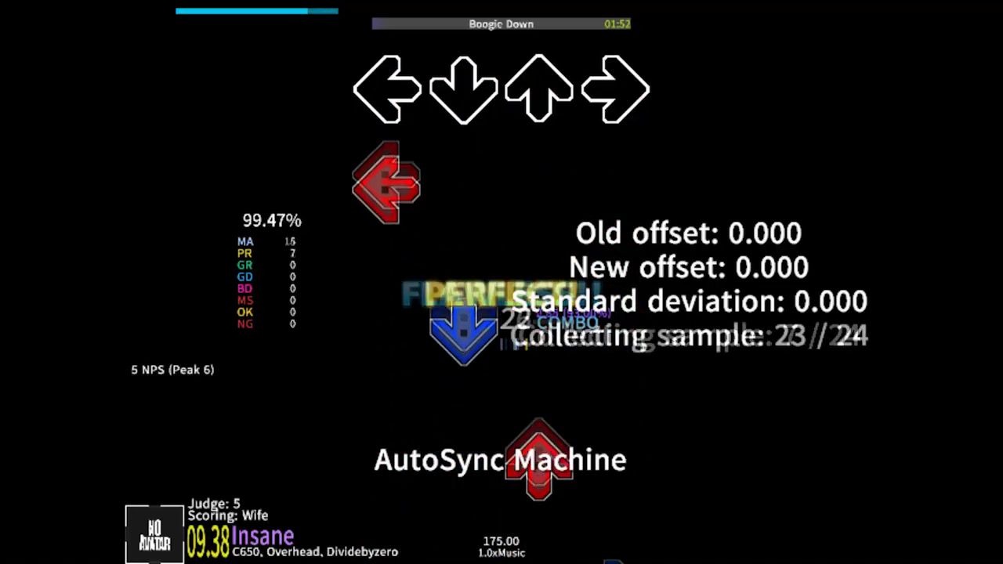
key("Left")
key("Down")
key("Up")
key("Right")
key("Down")
key("Down")
key("Up")
key("Right")
key("Down")
key("Up")
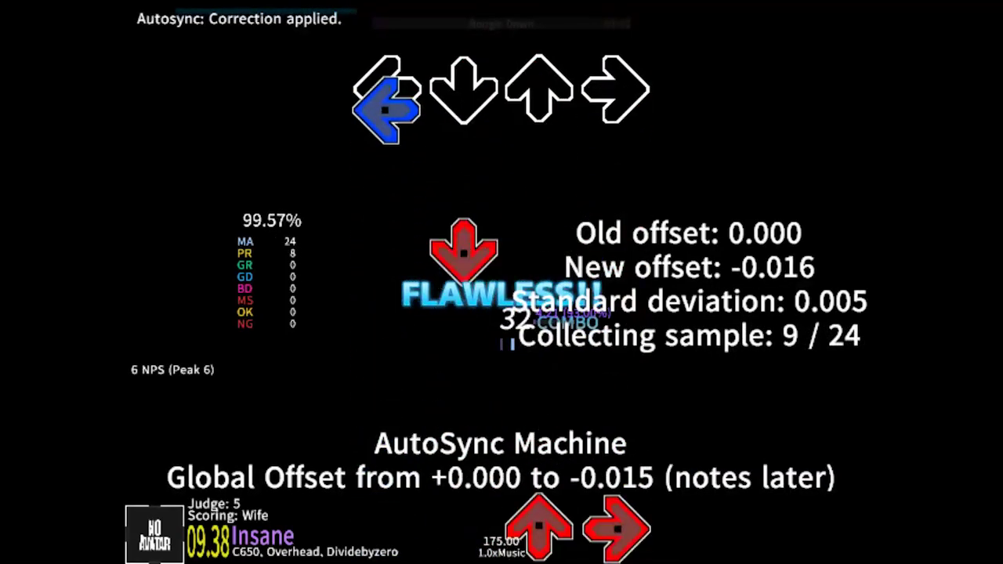
key("Down")
key("Up")
key("Right")
key("Left")
key("Down")
key("Left")
key("Down")
key("Up")
key("Left")
key("Right")
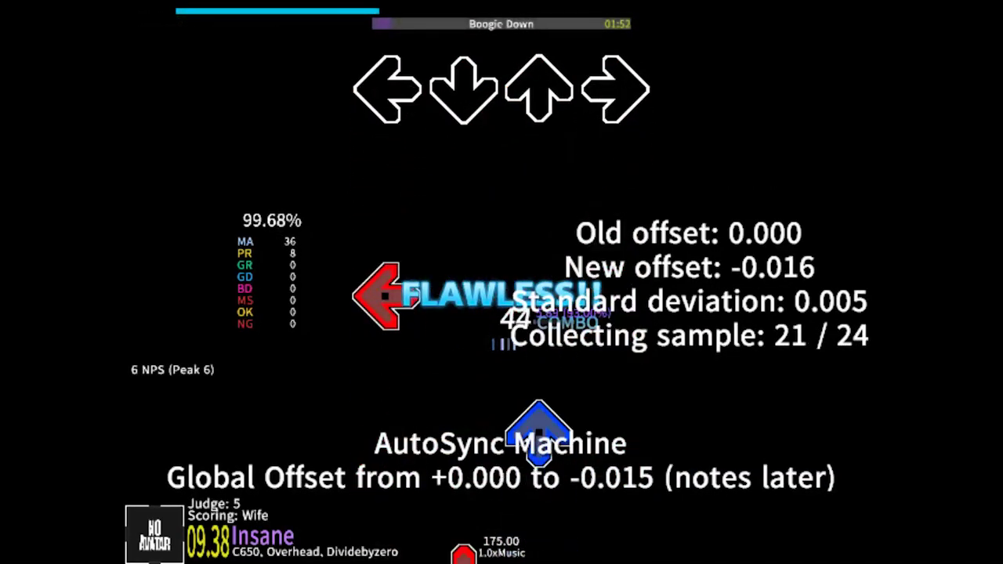
key("Left")
key("Up")
key("Down")
key("Right")
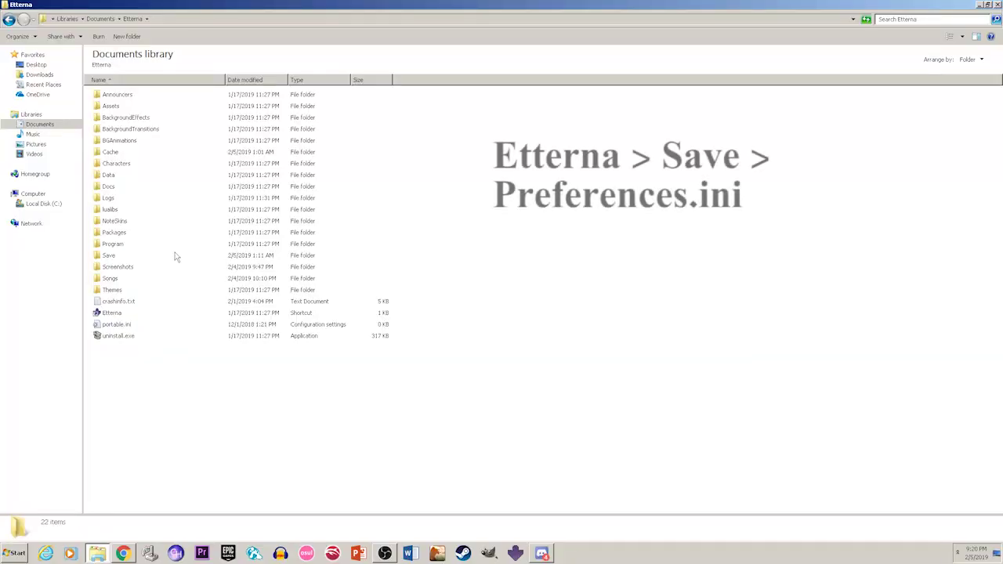
Open Preferences.ini from Etterna's Save folder in Notepad and select the GlobalOffsetSeconds=-0.018234 line.
double_click(175, 256)
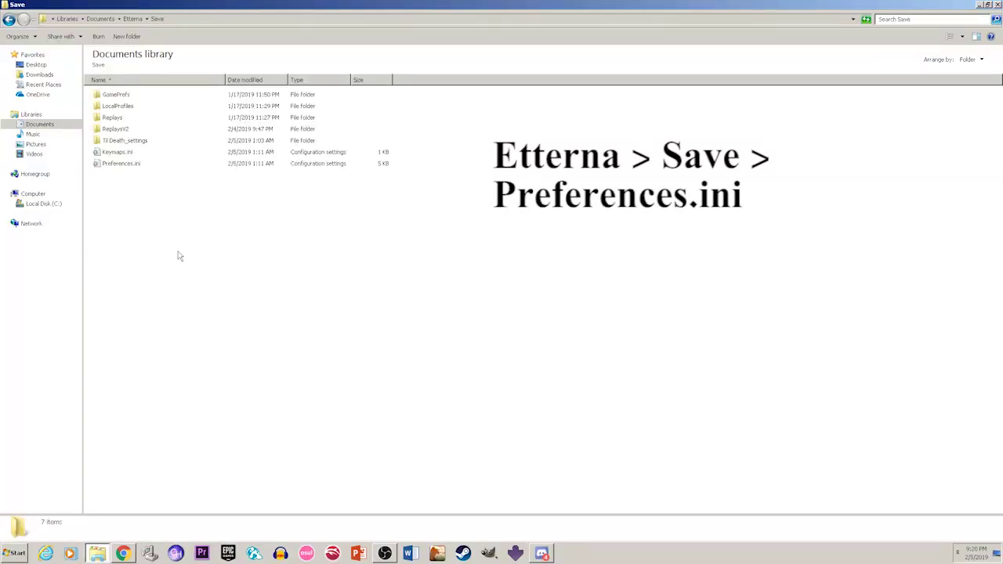
double_click(197, 163)
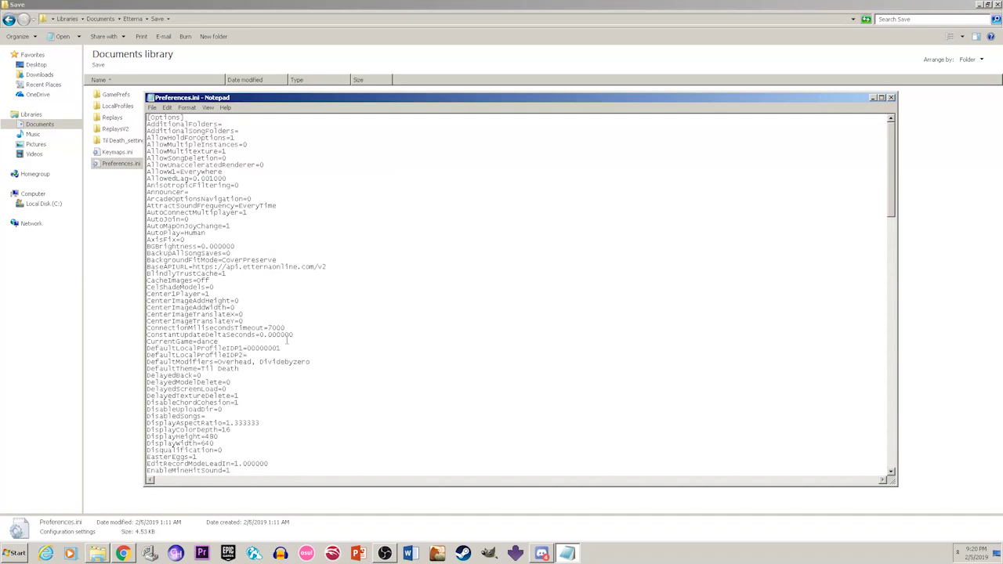
scroll(280, 315, "down", 10)
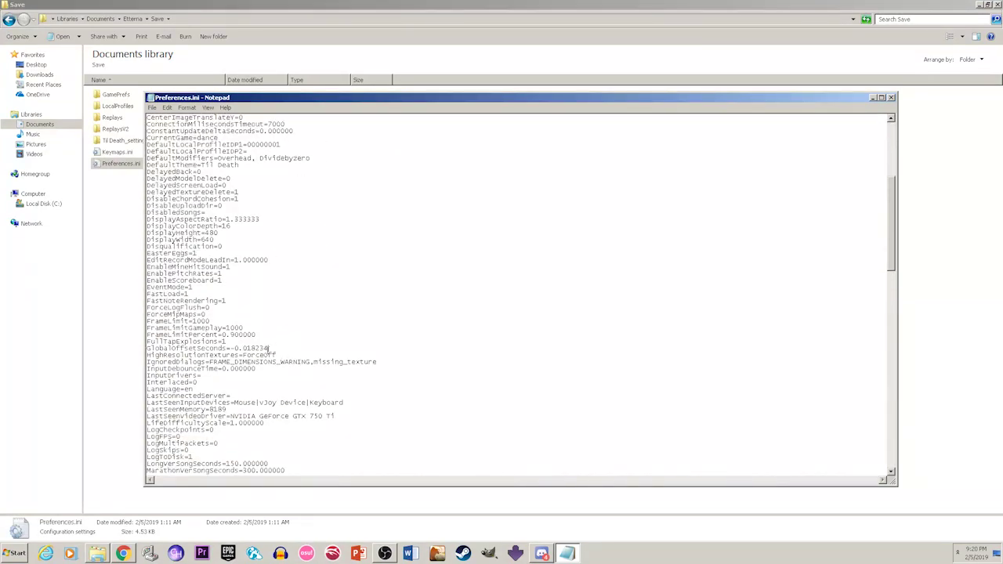
left_click_drag(269, 348, 146, 348)
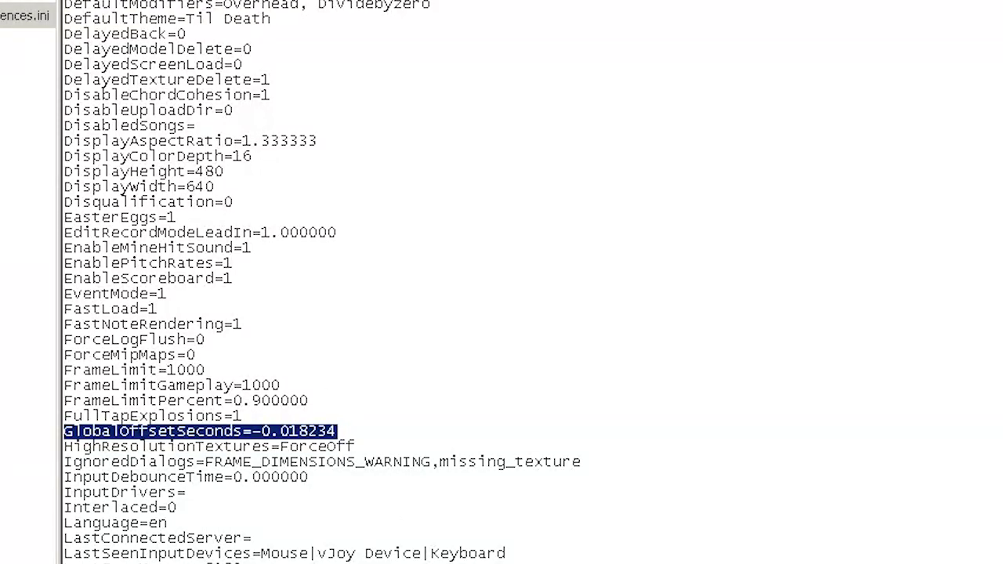
Try a GlobalOffsetSeconds value of -0.040000, then undo it back to -0.018234.
left_click(363, 430)
key("BackSpace")
key("BackSpace")
key("BackSpace")
key("BackSpace")
key("BackSpace")
key("BackSpace")
type("0")
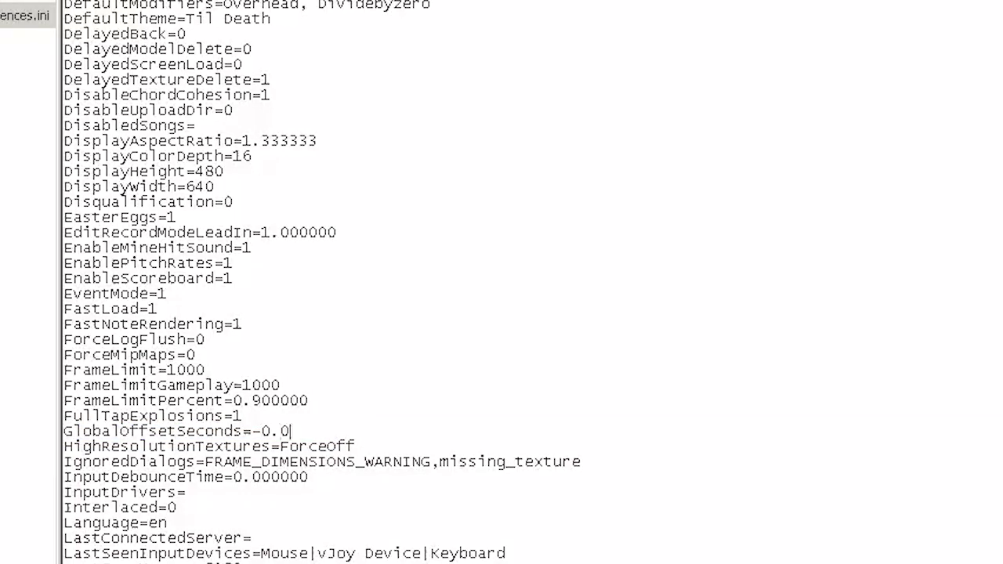
type("40000")
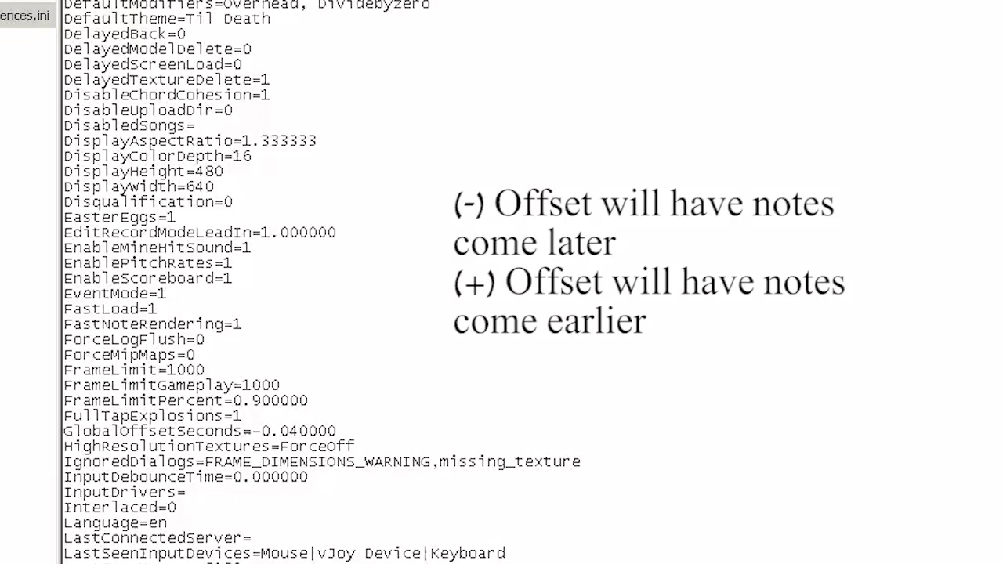
key("ctrl+z")
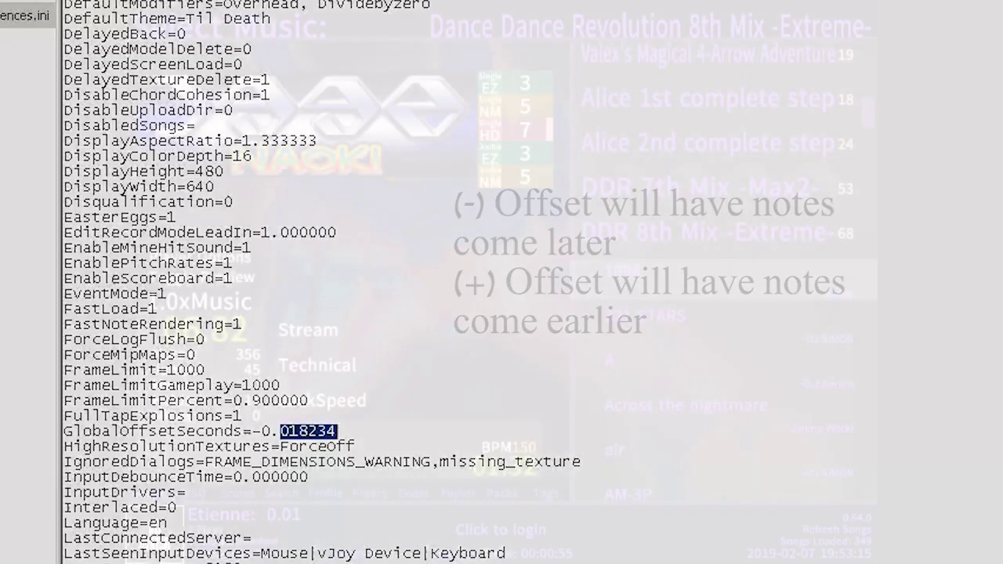